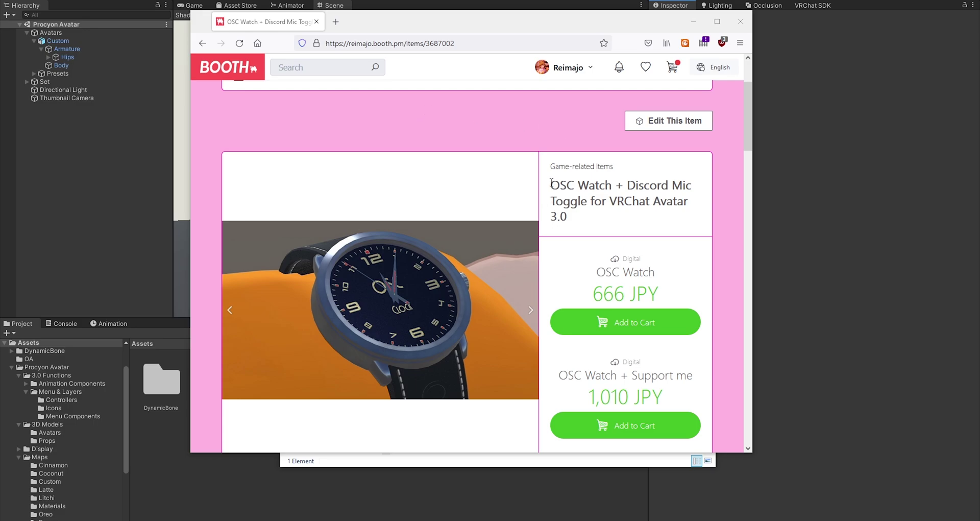
- Highlight the OSC Watch title and push the Firefox store page off-screen to expose OSCWatch_ReimajoBoothAsset_V1.1.zip
drag(551, 182, 612, 189)
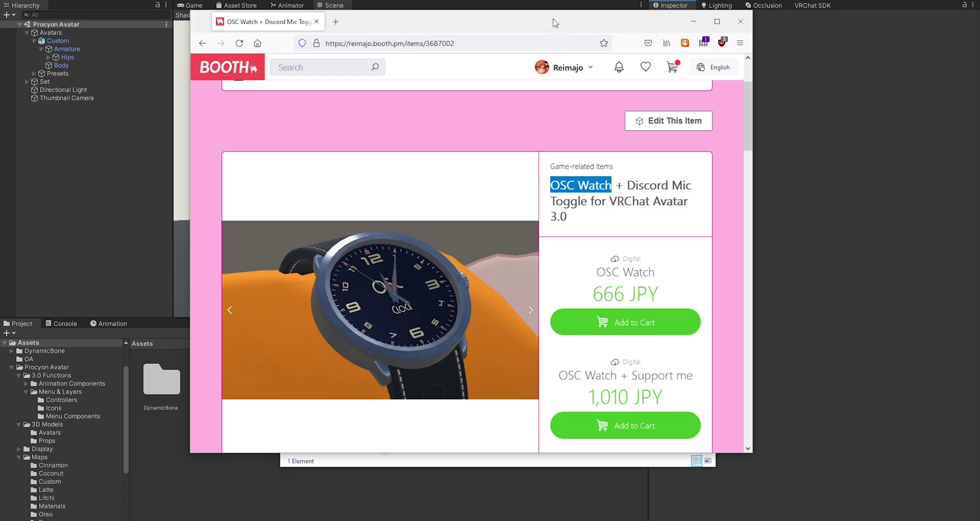
drag(555, 26, 633, 44)
drag(444, 50, 977, 102)
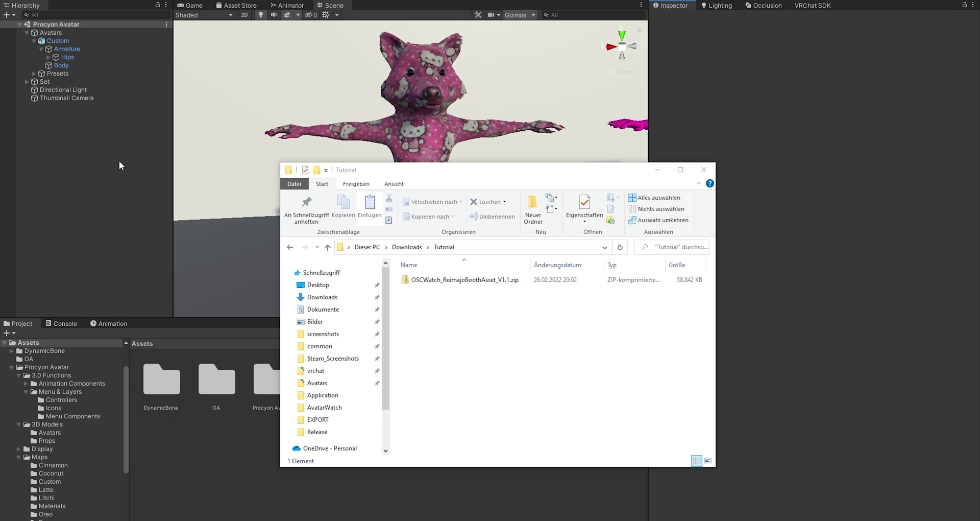
- Extract the OSC Watch zip and open the OSCWatch_ReimajoBoothAsset_V1.1 folder
click(437, 281)
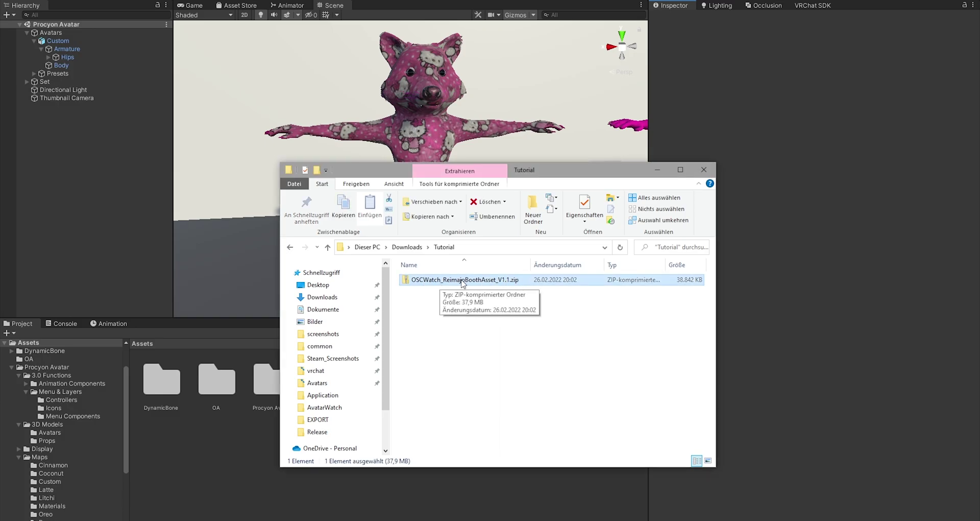
double_click(463, 280)
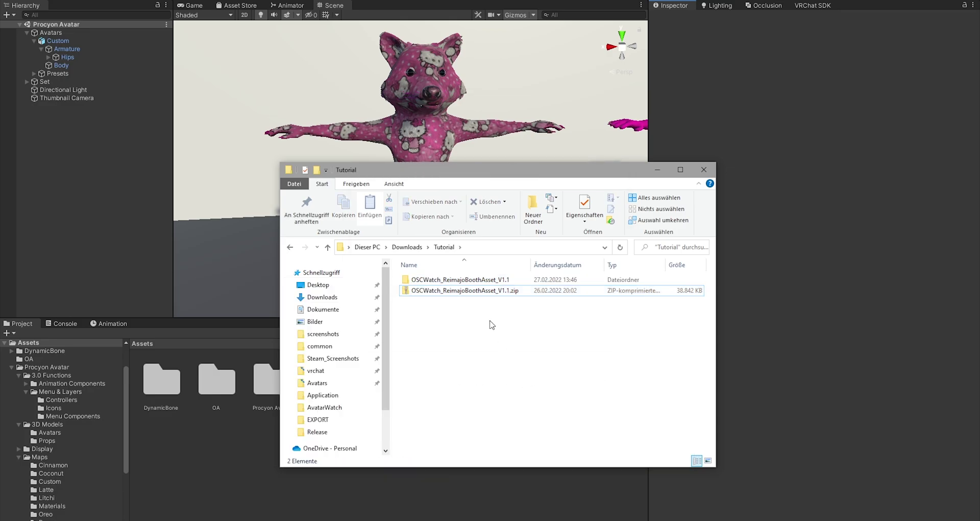
double_click(466, 280)
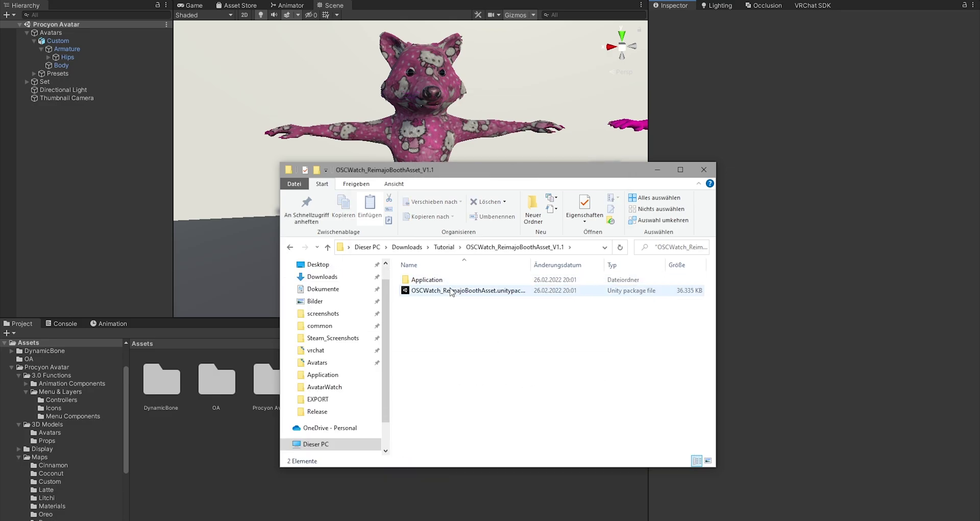
- Drag the OSC Watch .unitypackage onto Unity's Project panel to start the import
click(443, 294)
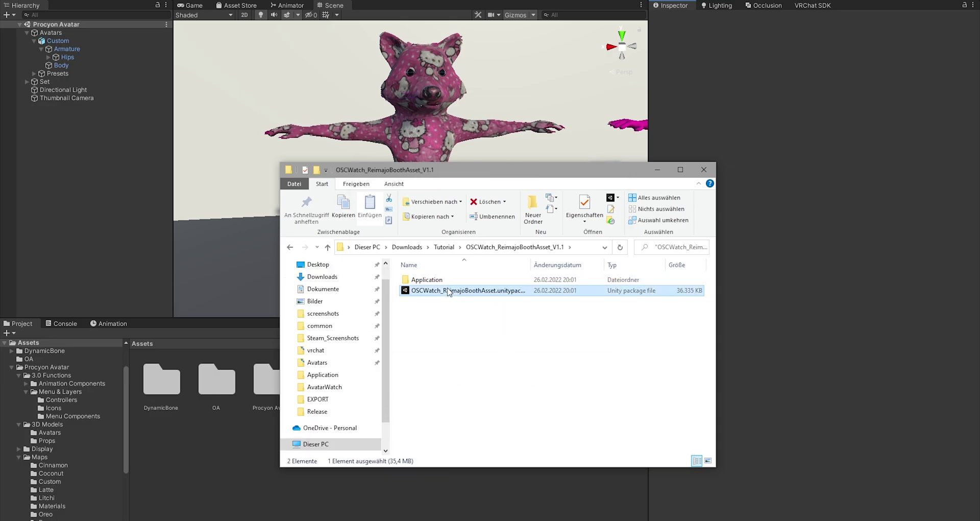
key(Up)
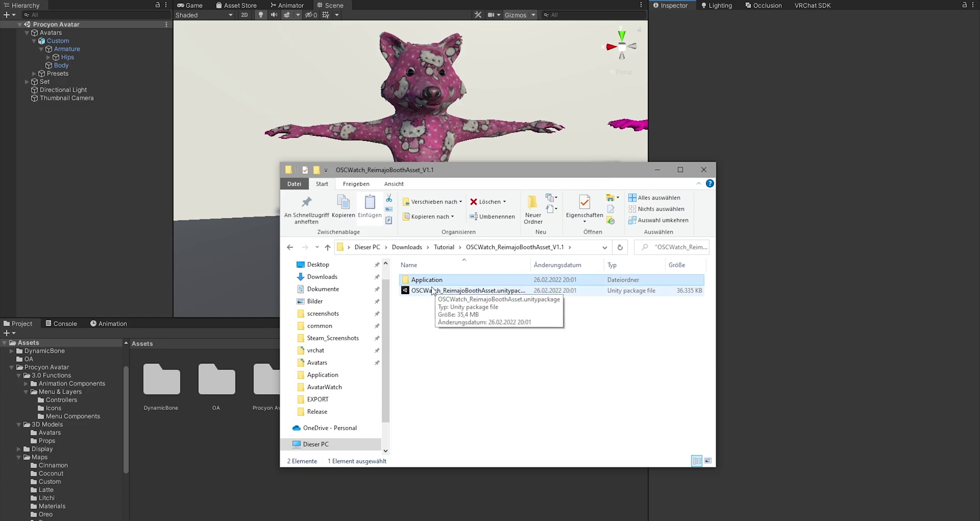
drag(458, 295, 207, 458)
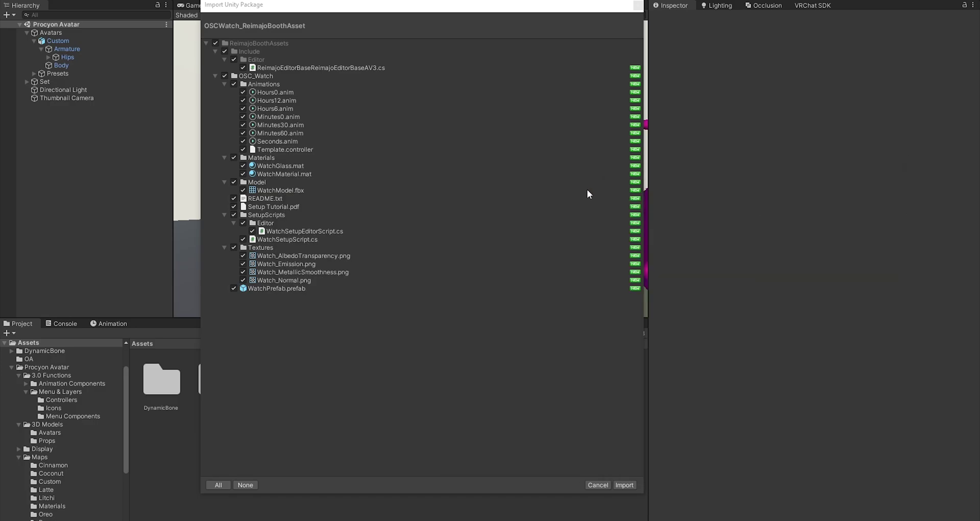
- Import all package assets and open ReimajoBoothAssets > OSC_Watch in the Project panel
click(622, 484)
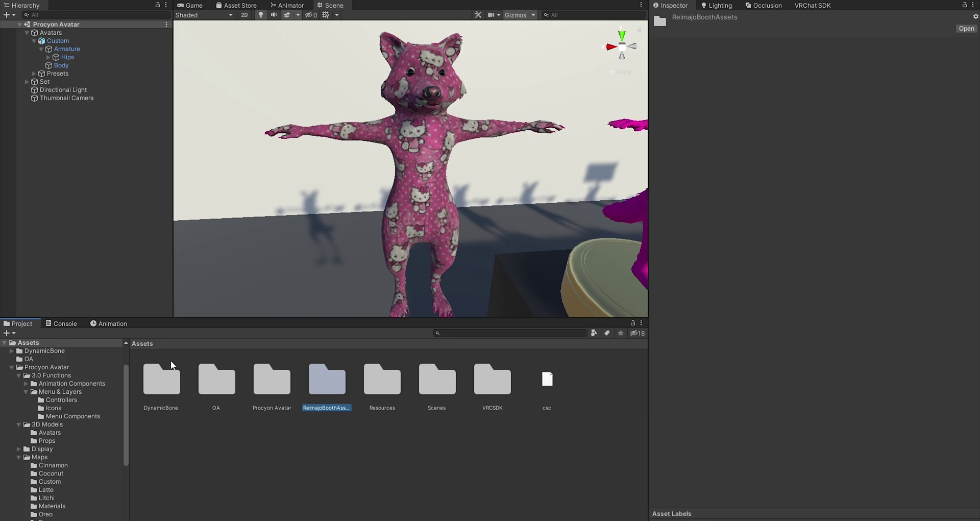
double_click(329, 387)
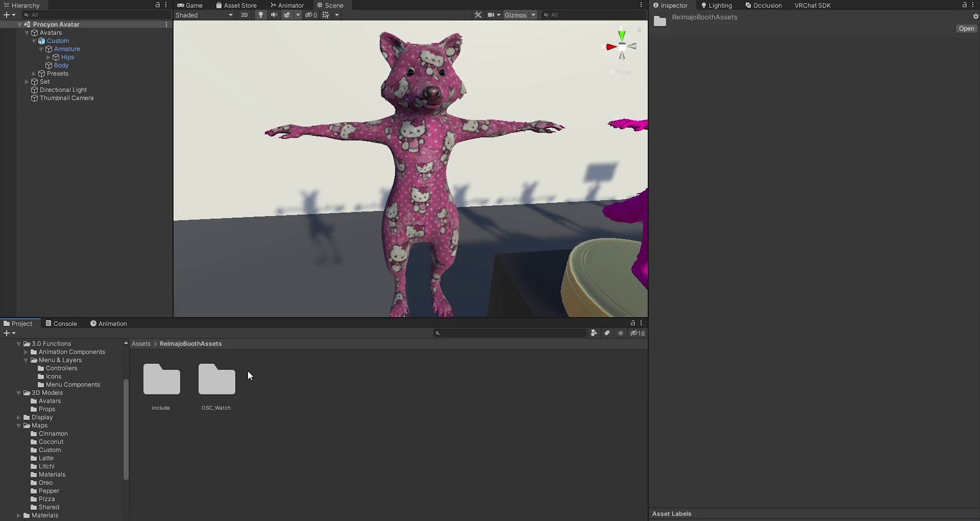
click(208, 391)
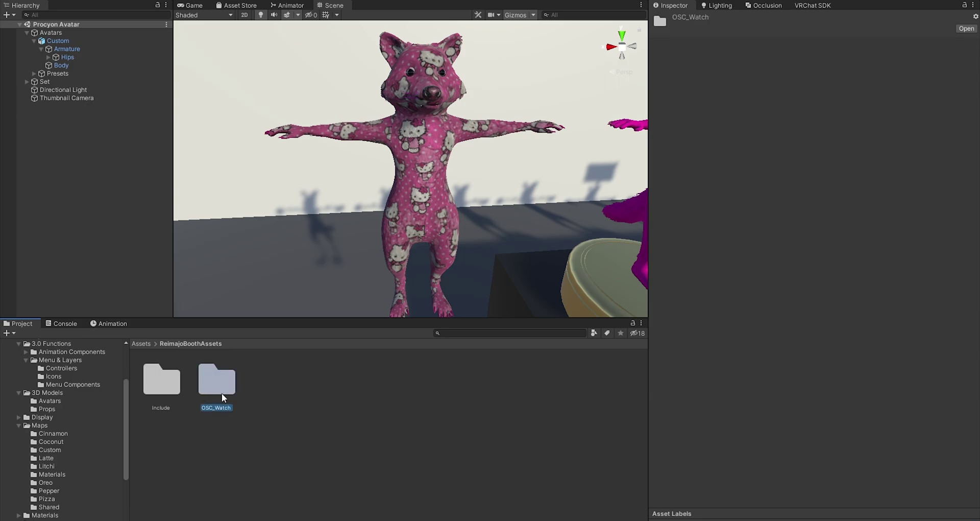
double_click(216, 392)
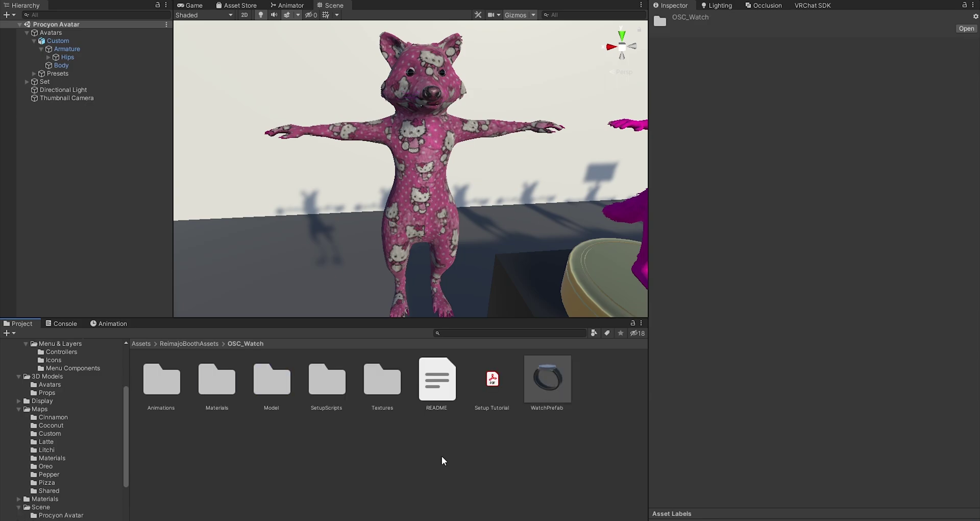
- Review the README, Setup Tutorial and WatchPrefab, then open the online setup documentation
click(437, 388)
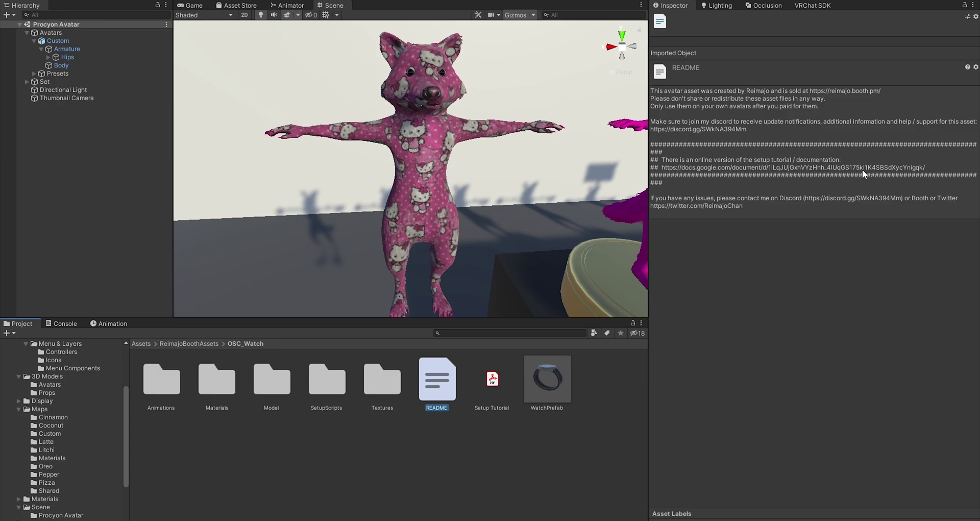
click(500, 380)
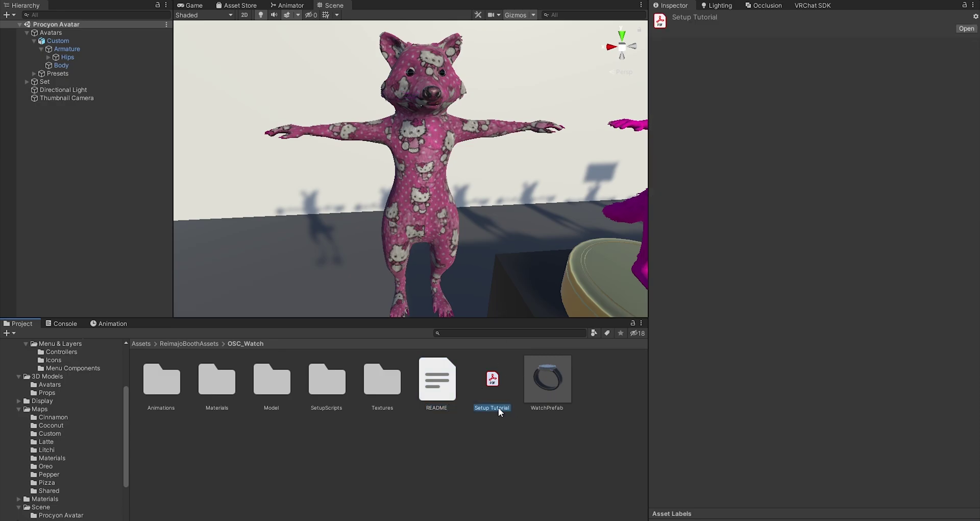
click(537, 369)
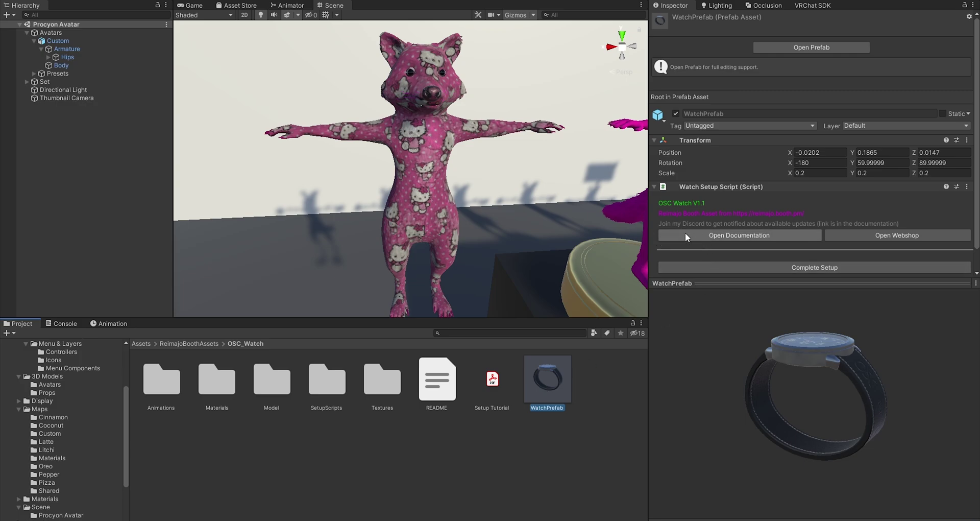
click(685, 233)
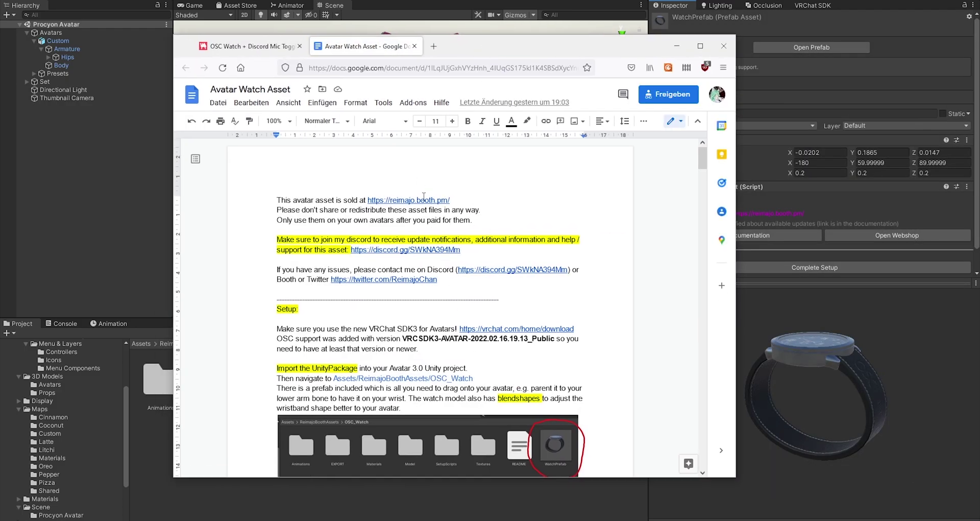
- Scroll the Avatar Watch Asset guide to the prefab setup steps, then switch back to Unity
scroll(449, 291, down, 6)
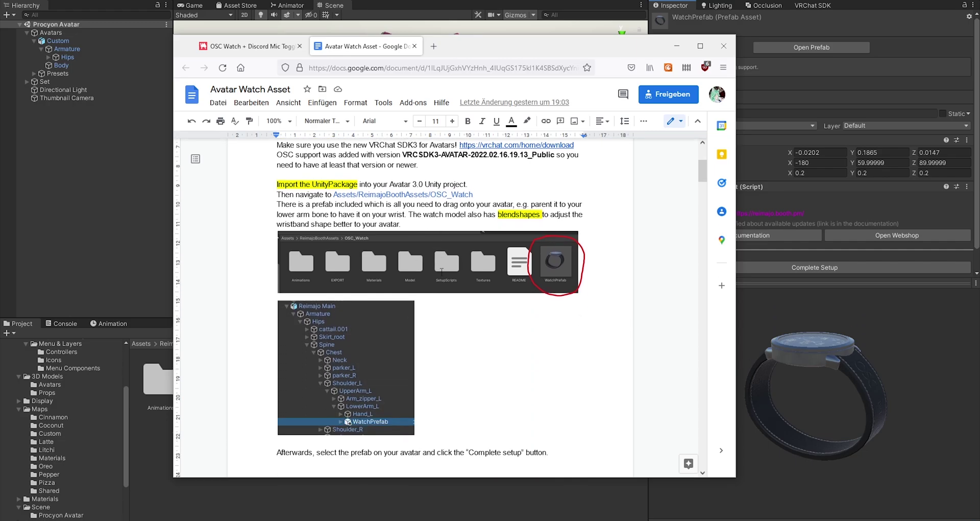
scroll(458, 292, down, 15)
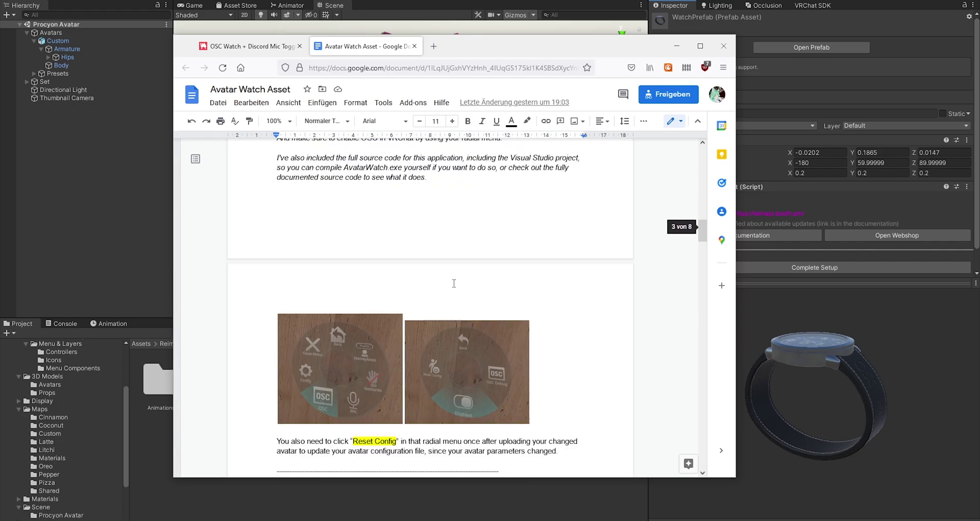
scroll(452, 279, up, 8)
scroll(452, 279, up, 12)
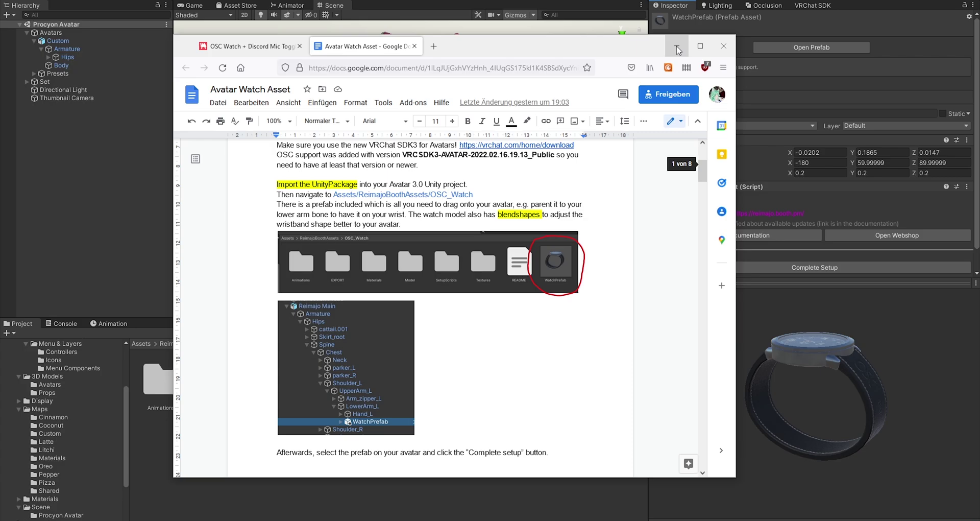
key(alt+Tab)
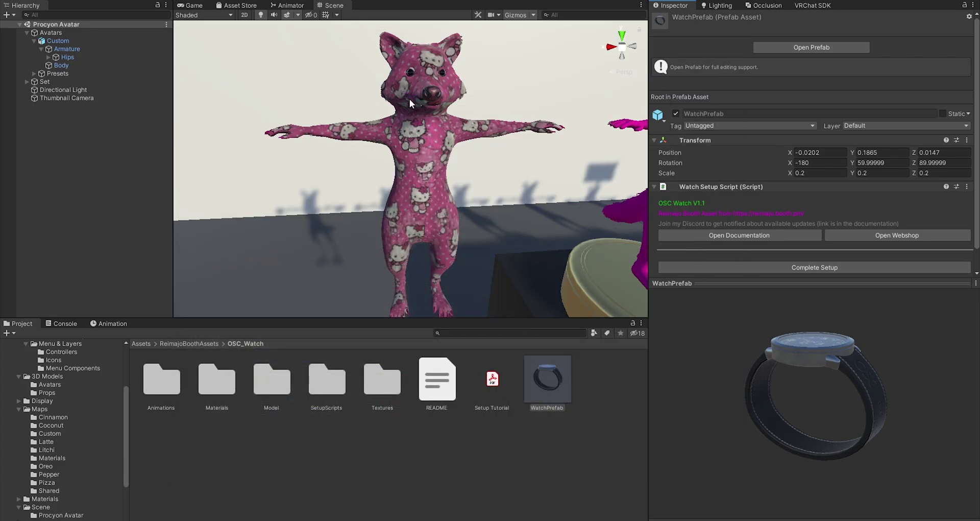
- Expand Pepper (1) through Armature, Hips, Spine and Chest in the Hierarchy
click(416, 84)
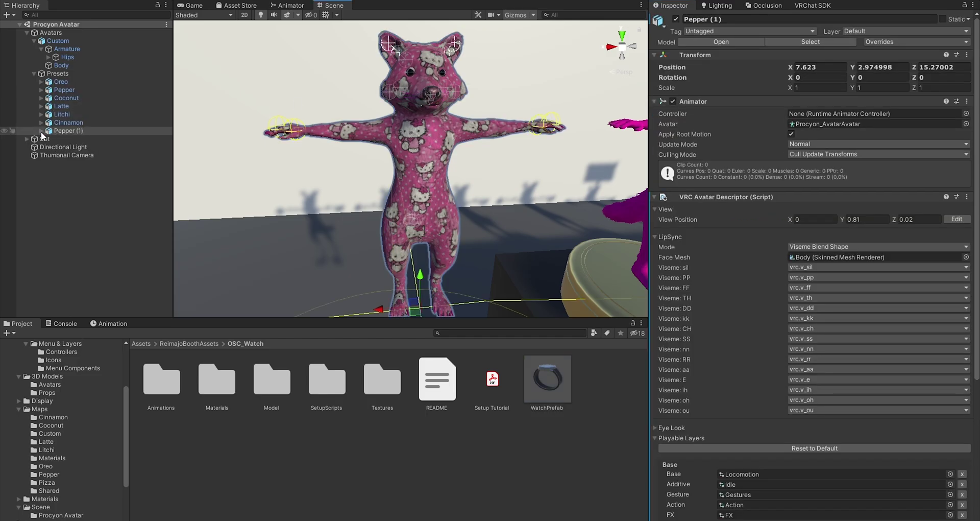
click(41, 131)
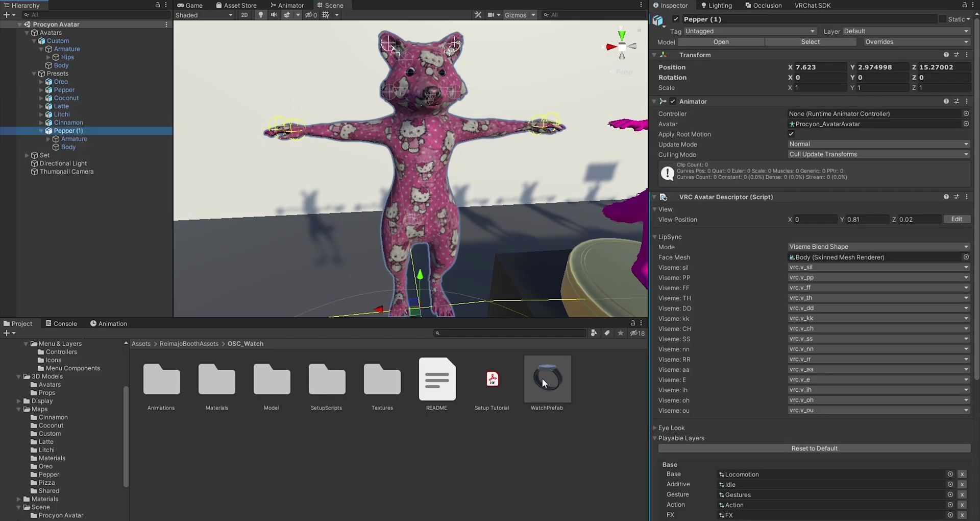
click(51, 138)
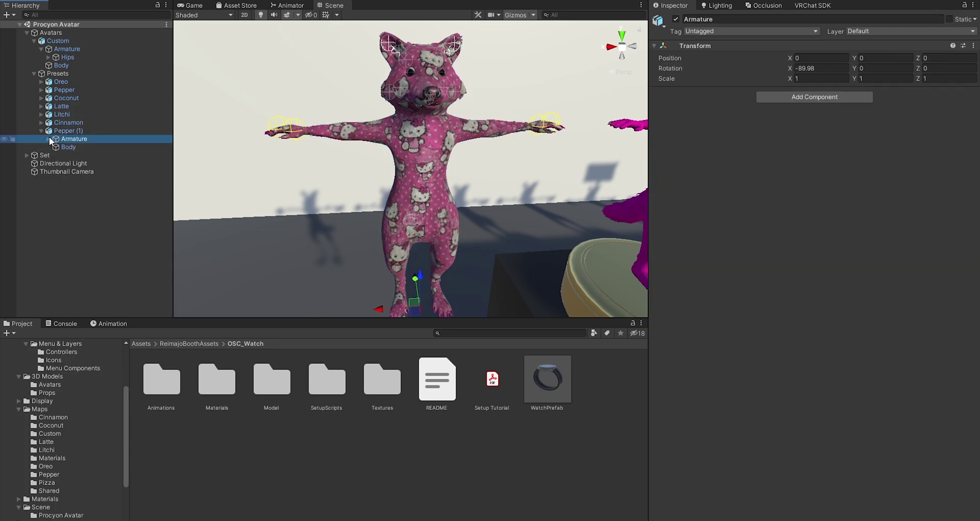
click(49, 139)
click(56, 147)
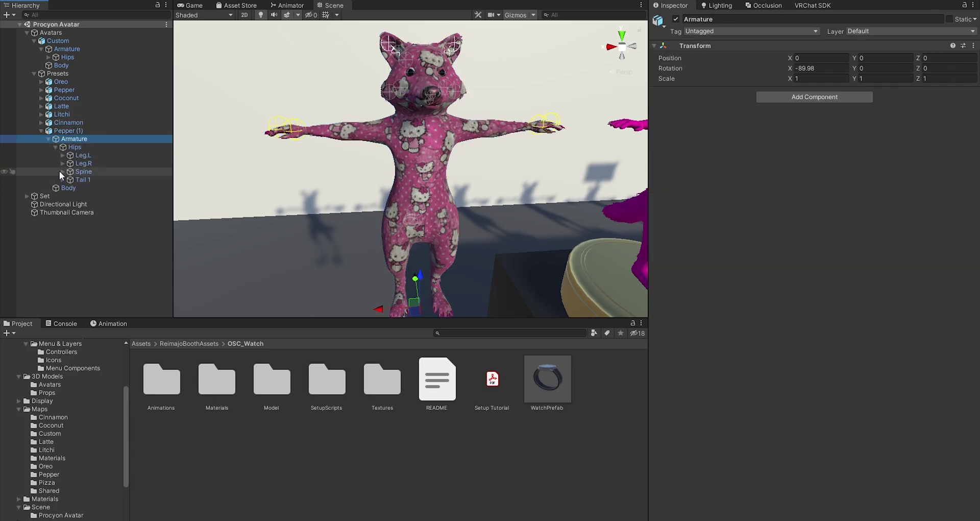
click(62, 171)
click(70, 179)
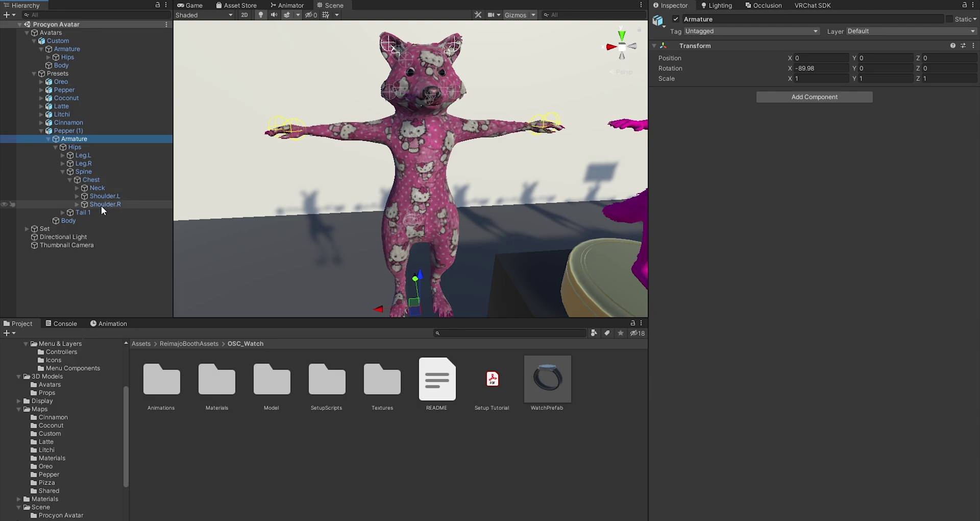
- Expand Shoulder.L and Upper Arm.L, select Arm.L, and zoom the Scene view onto the left arm
click(77, 195)
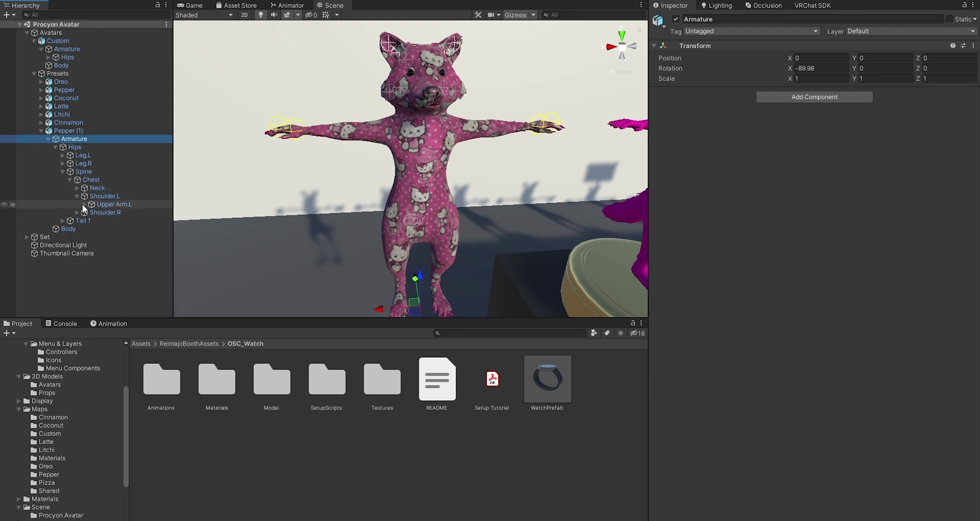
click(83, 204)
click(113, 204)
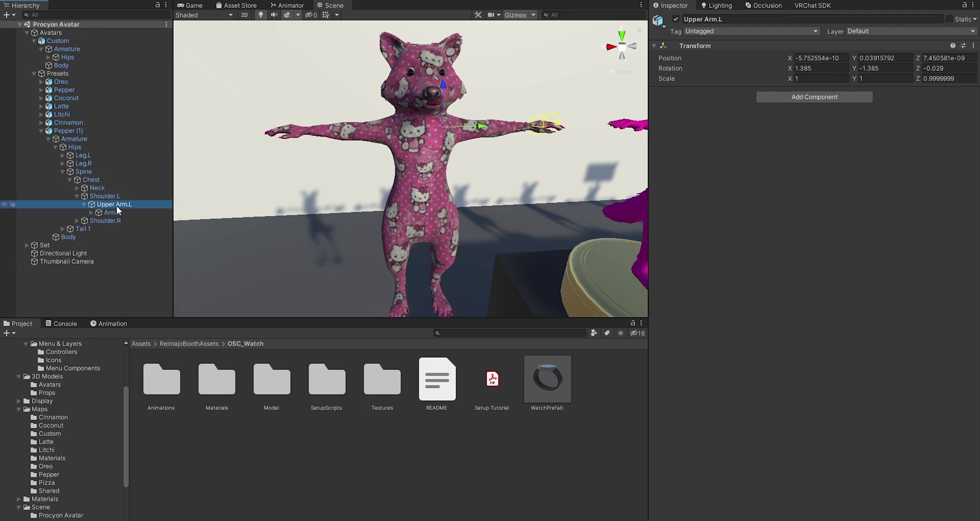
click(91, 212)
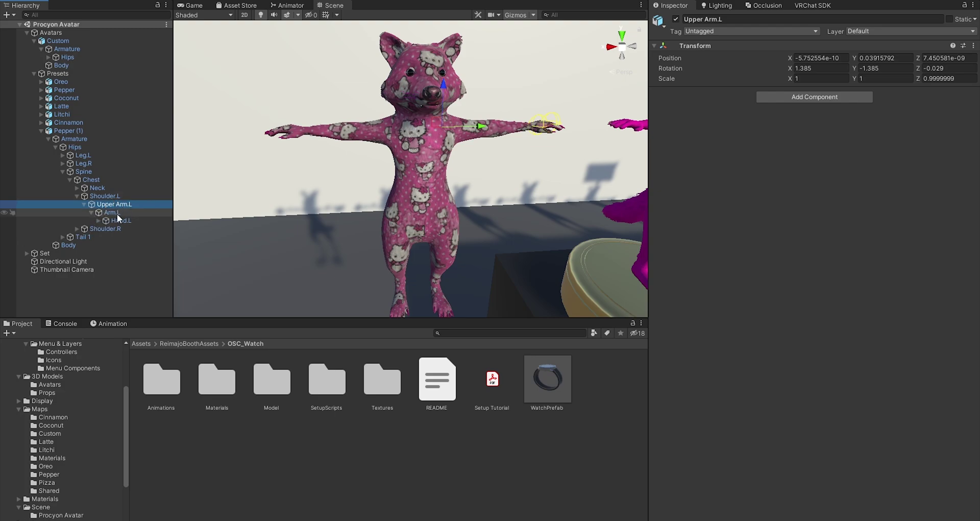
click(117, 214)
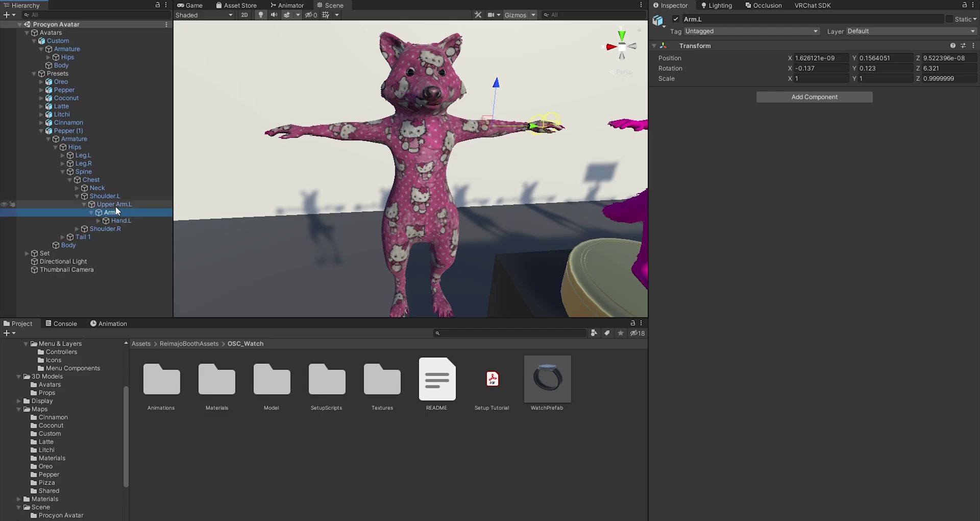
middle_drag(336, 188, 310, 207)
scroll(310, 207, up, 6)
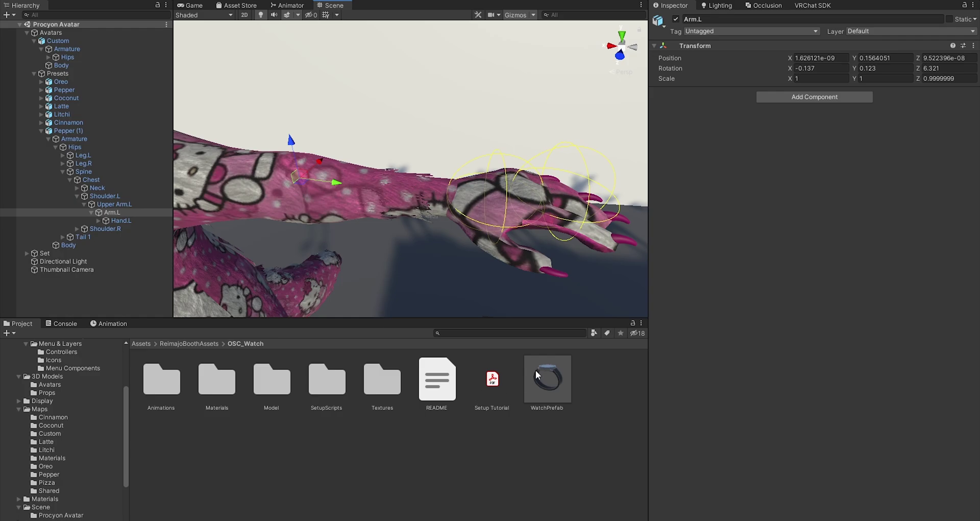
- Parent WatchPrefab under Arm.L, scale it to 0.124 and move it onto the left wrist
drag(535, 370, 117, 215)
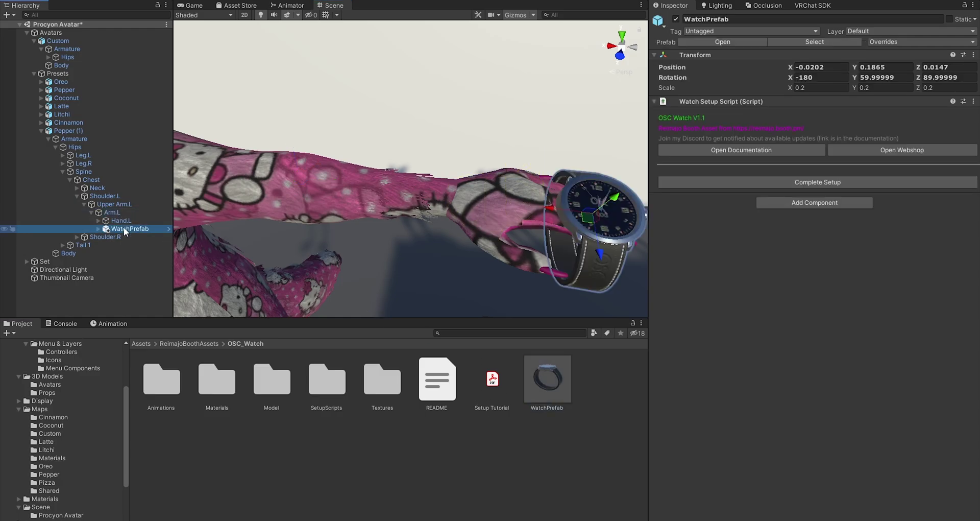
drag(547, 208, 419, 224)
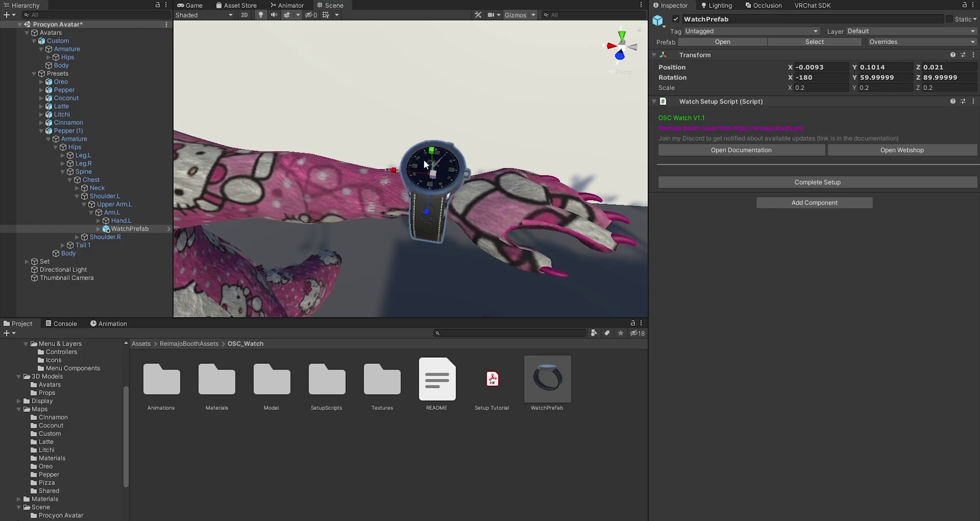
drag(438, 176, 416, 175)
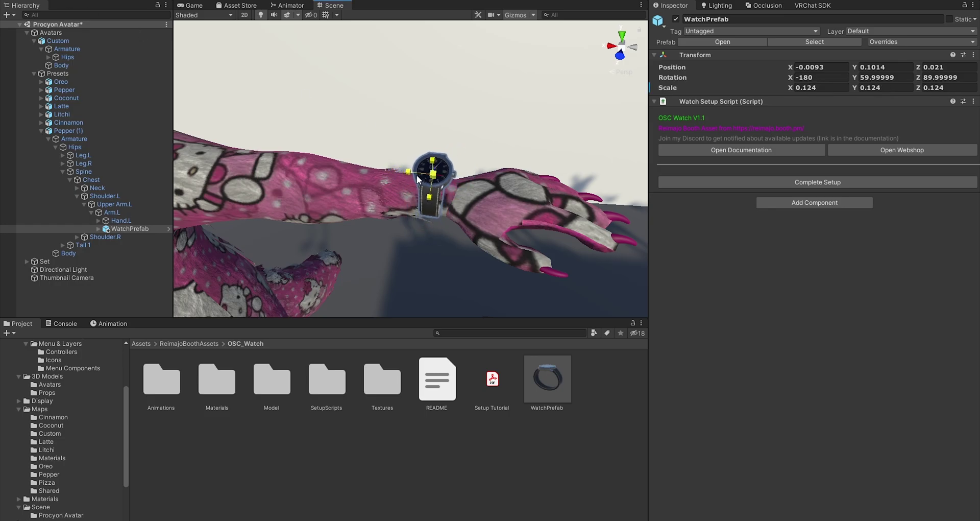
middle_drag(417, 174, 475, 176)
alt+drag(475, 176, 490, 86)
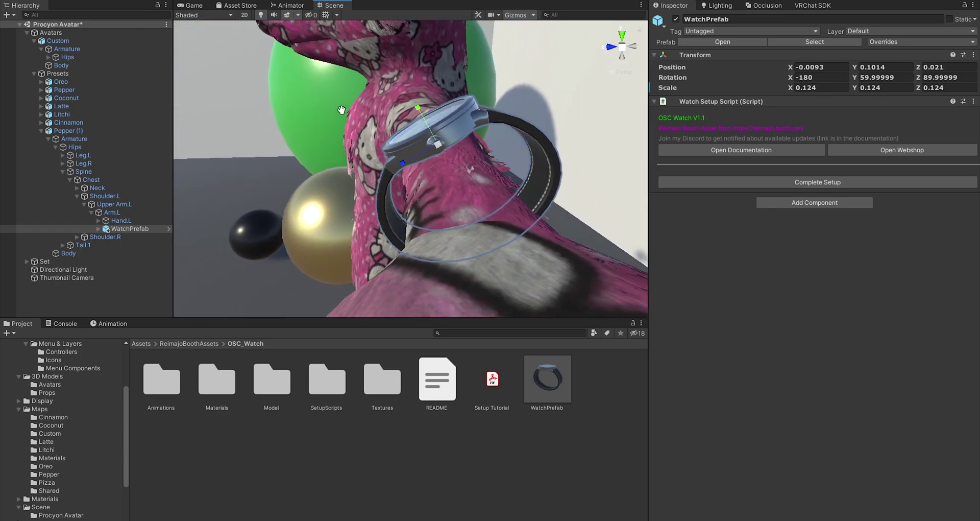
scroll(490, 86, up, 2)
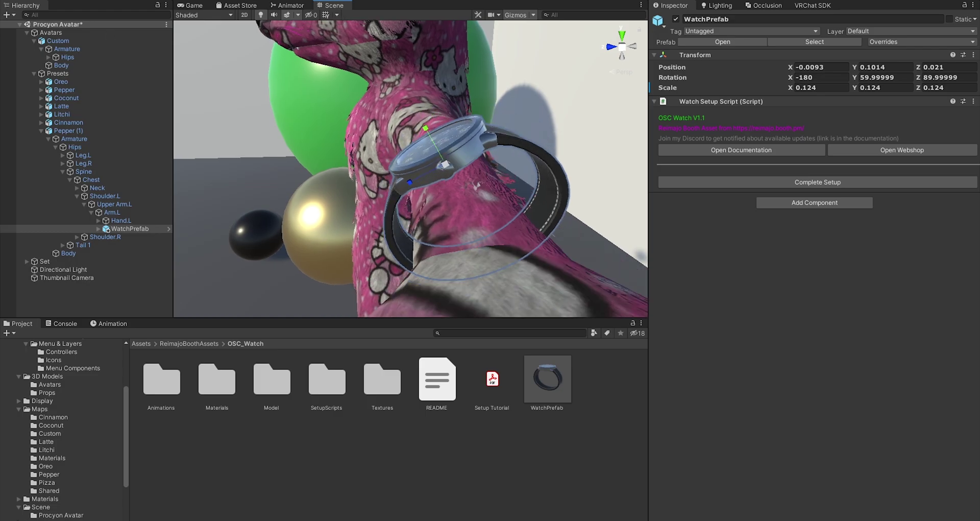
drag(415, 180, 420, 212)
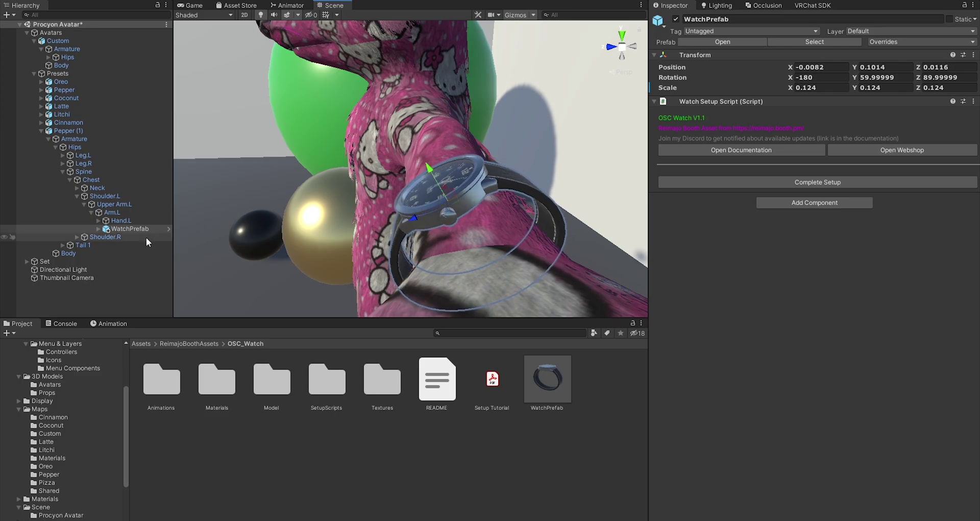
- Select WatchPrefab's Watch mesh and show its BlendShapes list in the Skinned Mesh Renderer
click(98, 229)
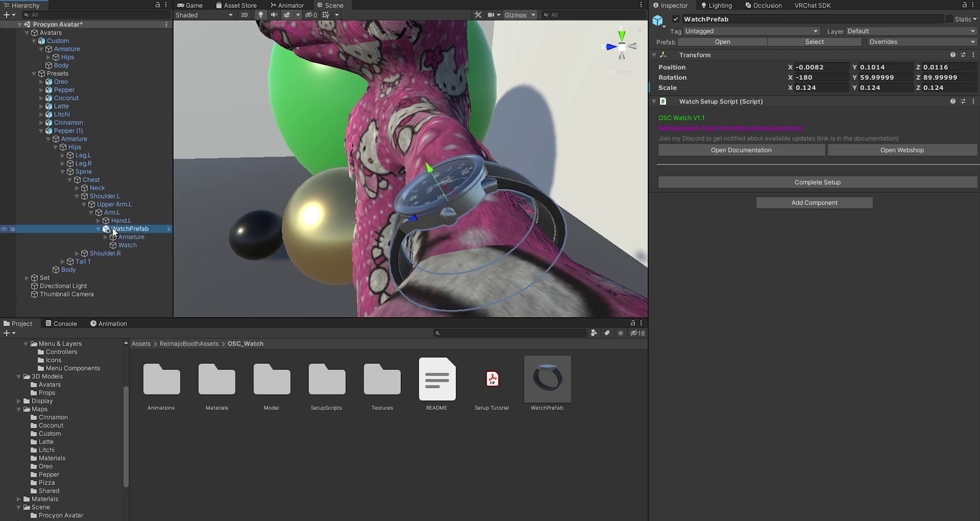
click(129, 244)
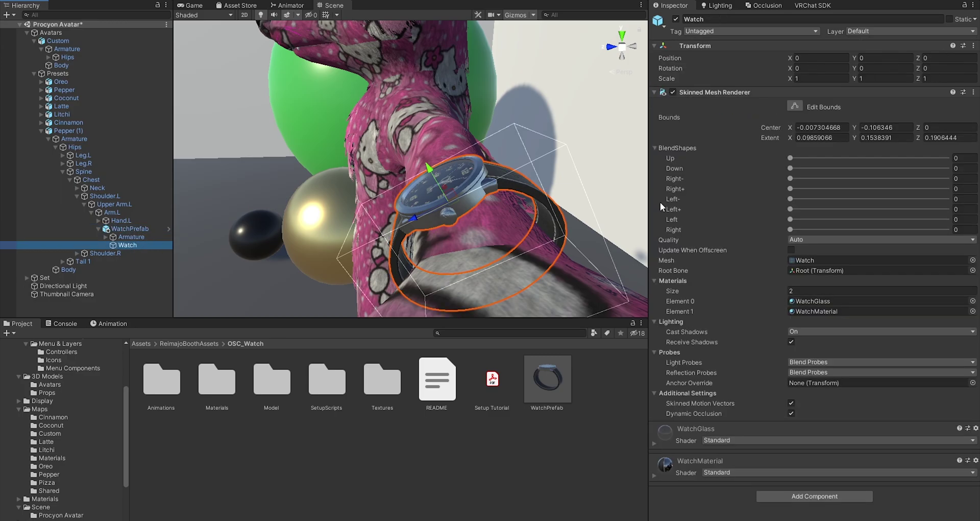
click(657, 148)
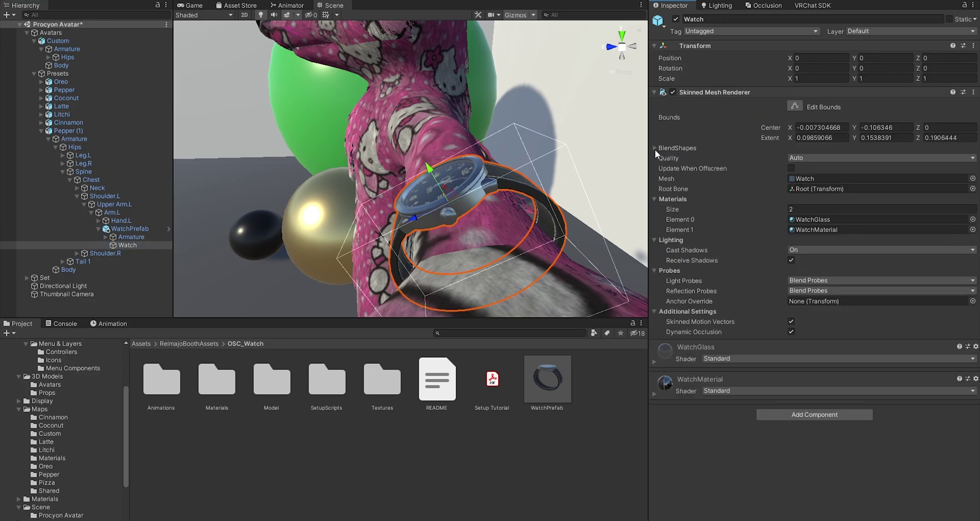
click(655, 148)
- Try the Up, Down and Left+ strap blend shapes, returning each to 0
drag(798, 159, 706, 157)
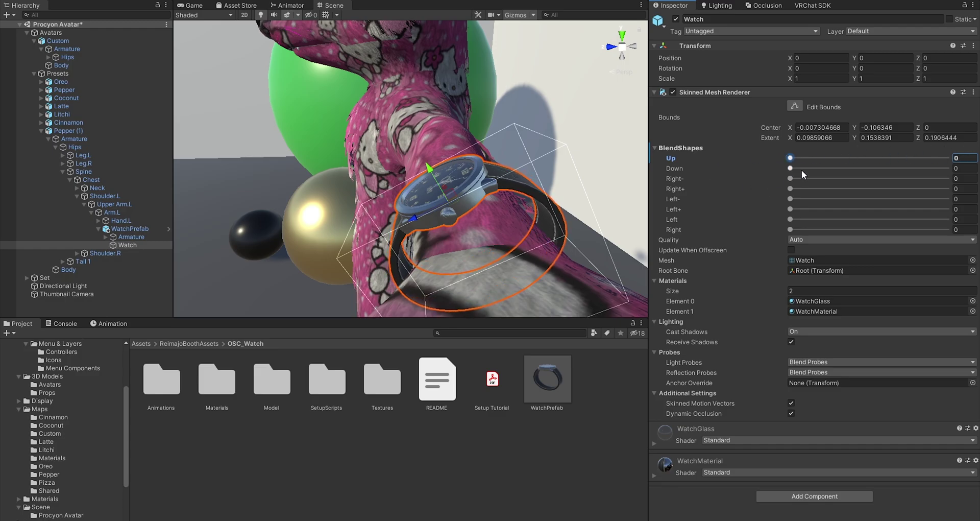
drag(802, 171, 649, 176)
mouse_move(576, 225)
middle_down()
mouse_move(485, 212)
mouse_move(521, 189)
mouse_move(573, 210)
middle_up()
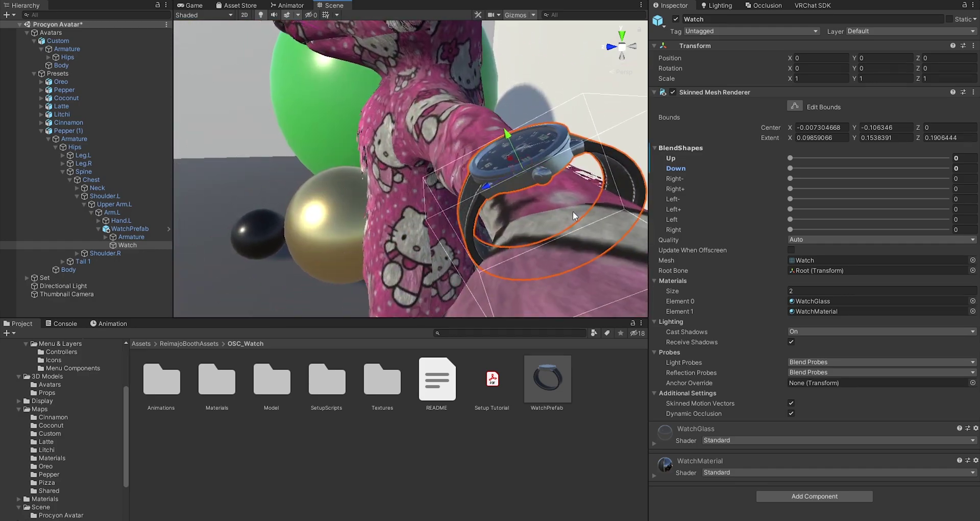
drag(791, 209, 755, 231)
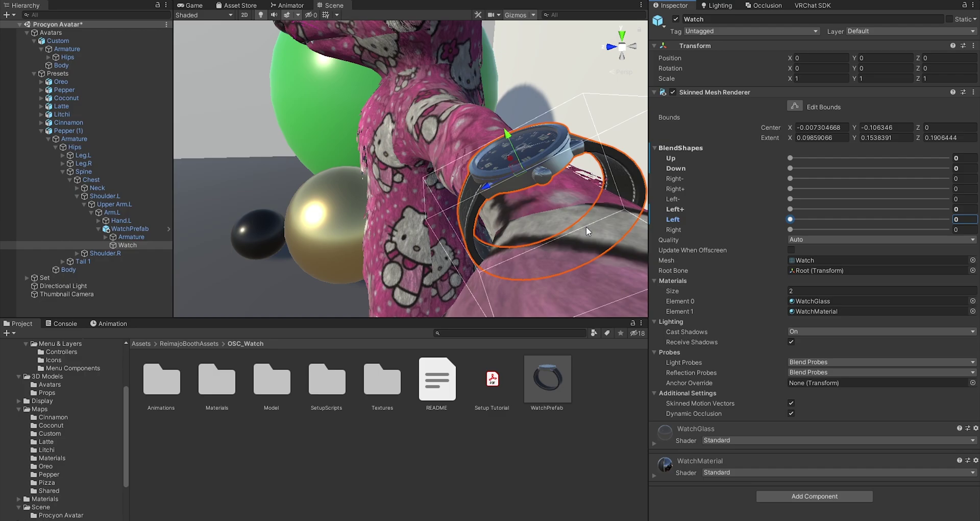
- Select Pepper (1) and ping its expression Parameters asset in the Menu Components folder
alt+drag(586, 226, 395, 150)
click(381, 151)
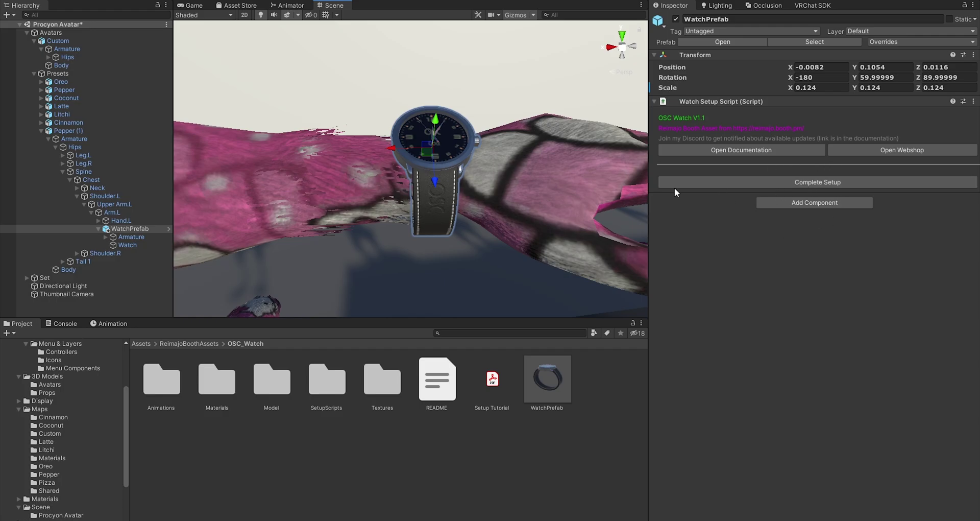
click(72, 132)
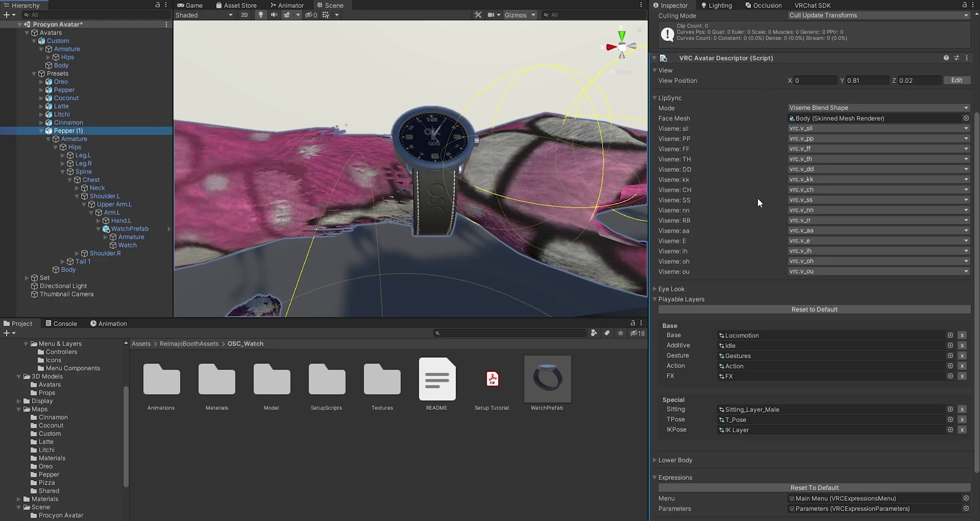
scroll(756, 198, down, 3)
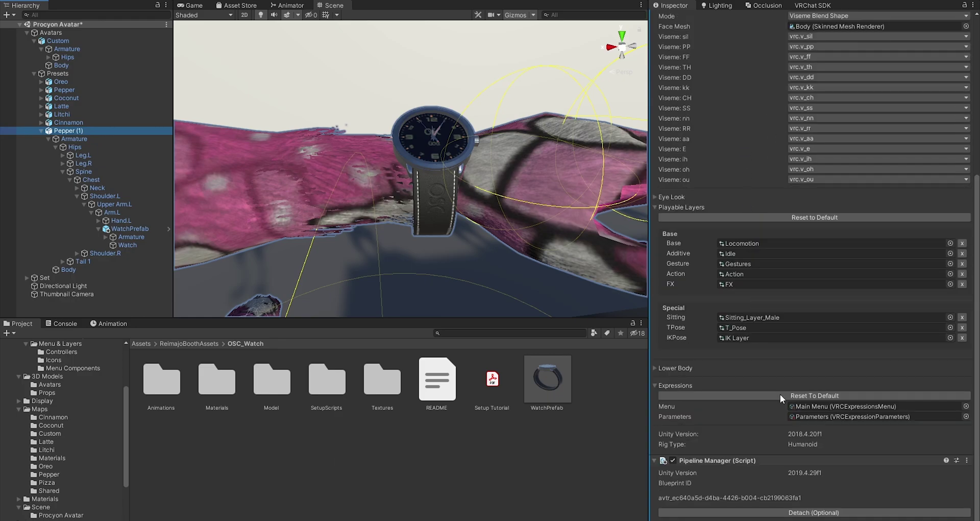
click(816, 416)
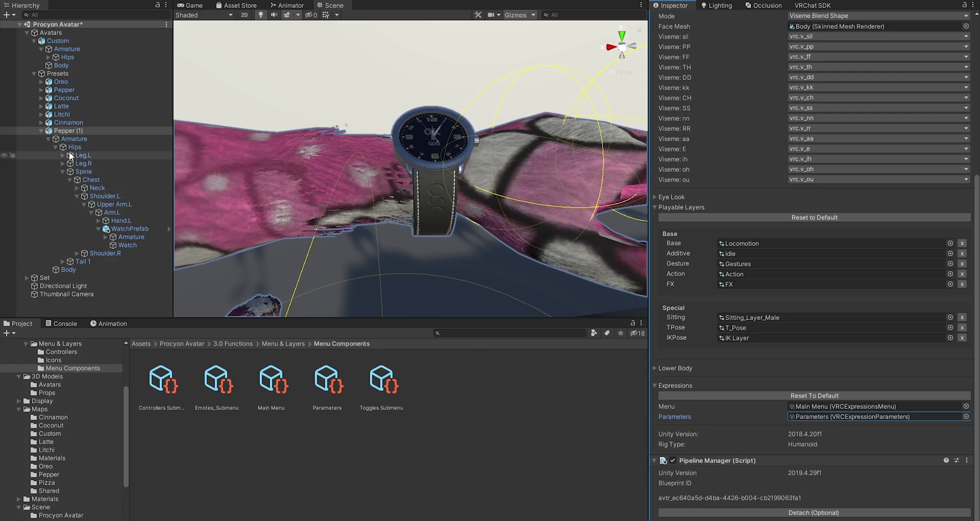
click(73, 130)
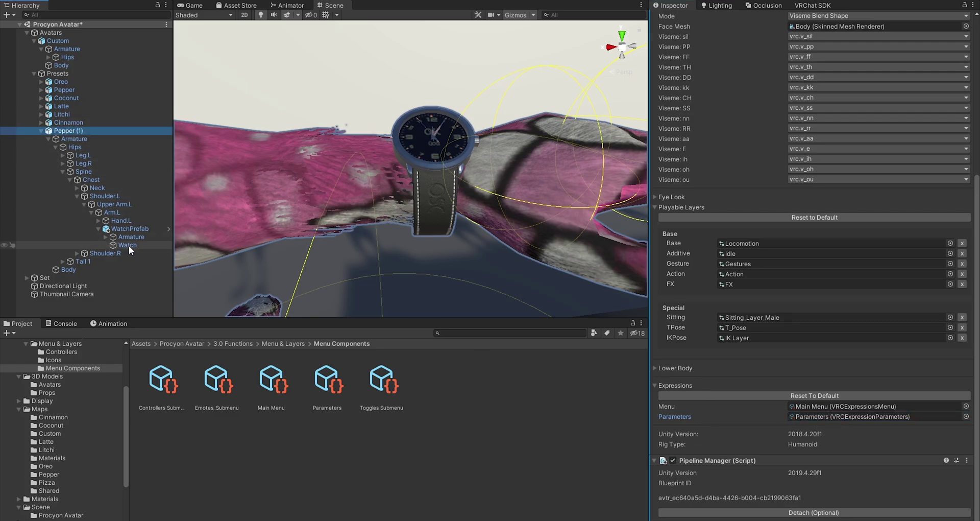
- Run Complete Setup on WatchPrefab's Watch Setup Script and check the Console's Setup completed message
click(130, 228)
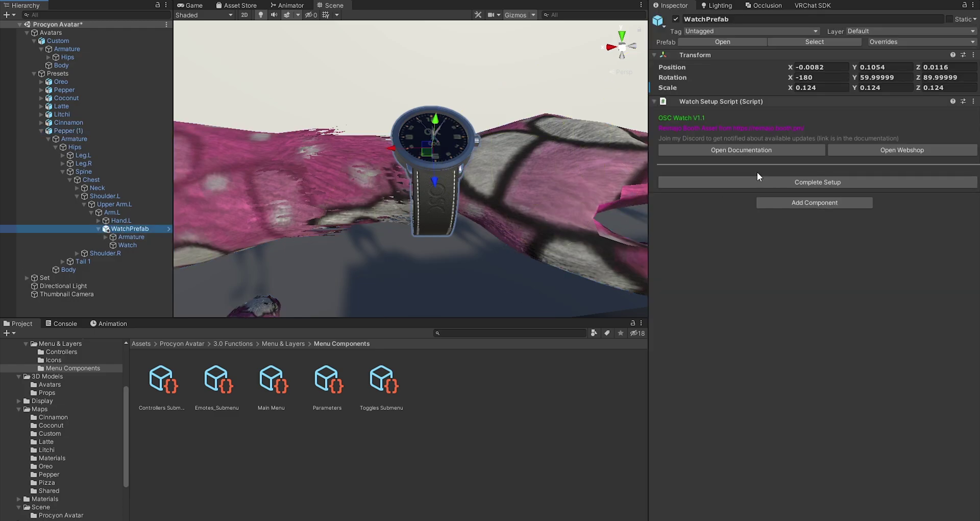
click(767, 179)
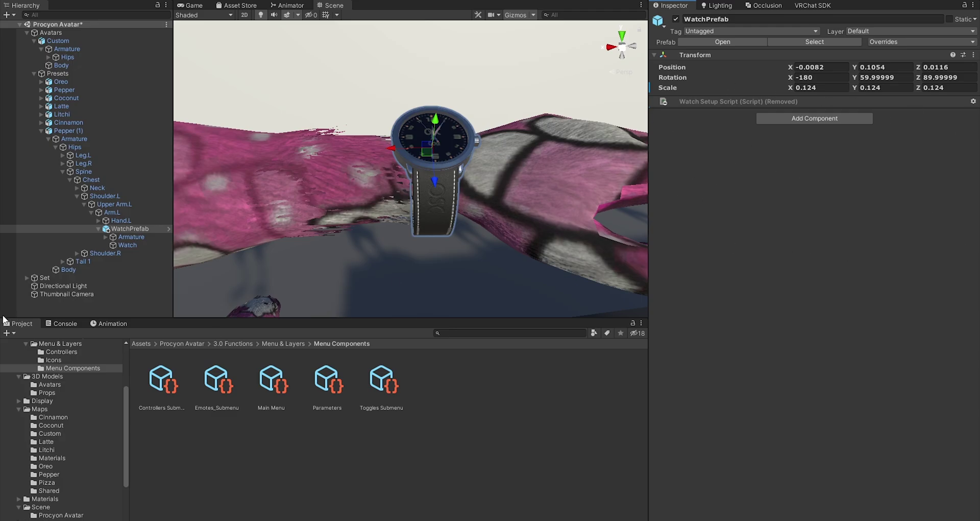
click(54, 325)
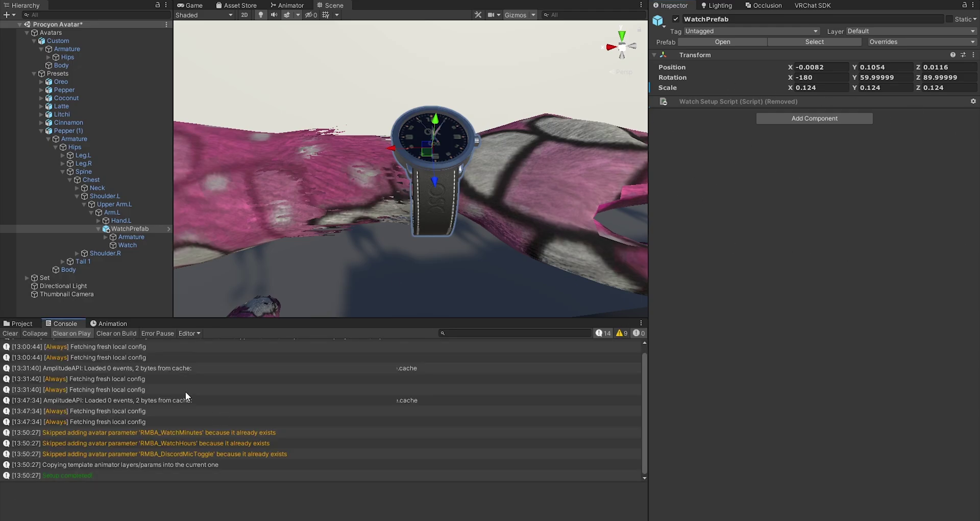
click(102, 476)
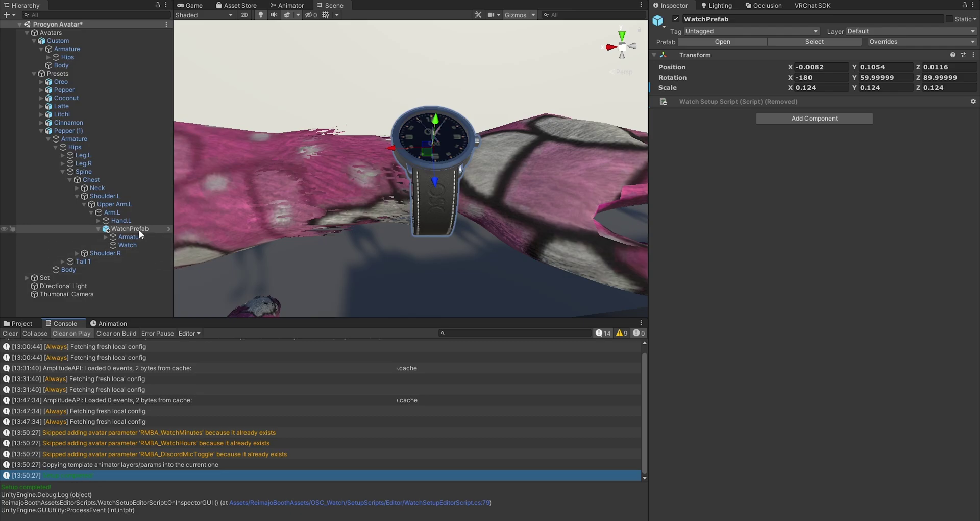
- Select Pepper (1) and open its FX animator controller from the avatar descriptor
click(84, 128)
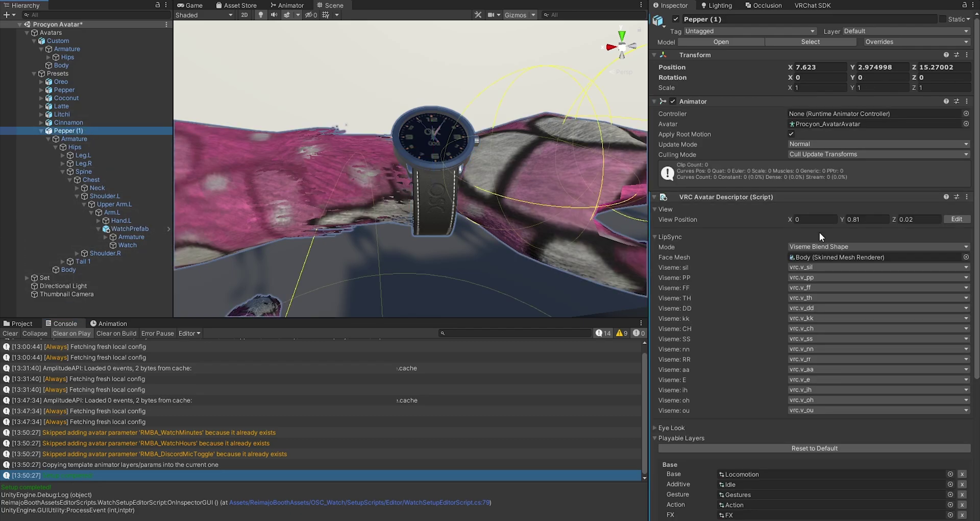
scroll(819, 231, down, 10)
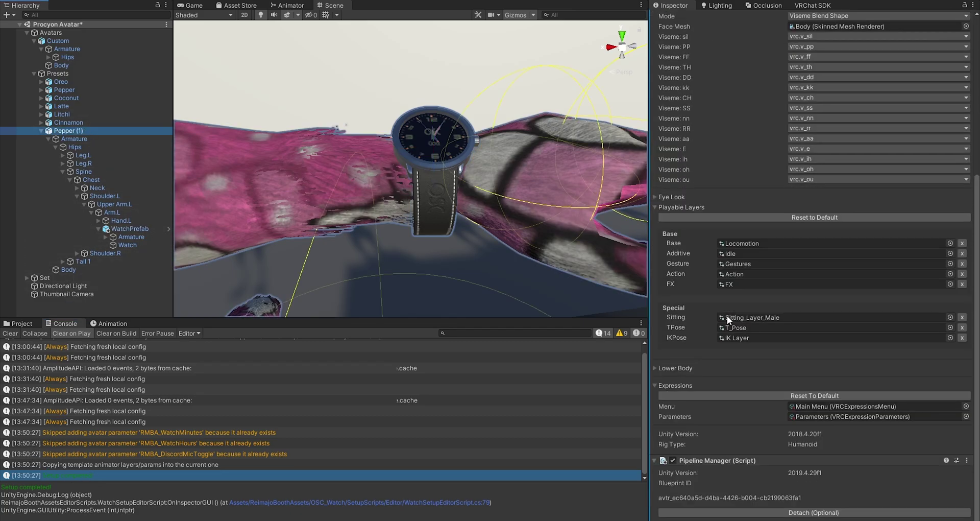
double_click(739, 284)
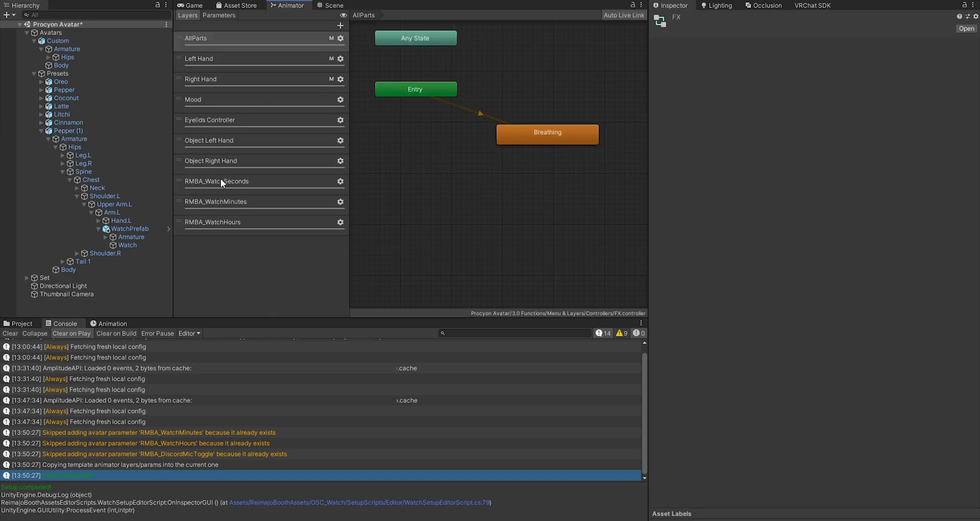
- Browse the RMBA_WatchSeconds, RMBA_WatchMinutes and RMBA_WatchHours layers and the FX parameter list
click(243, 181)
click(245, 203)
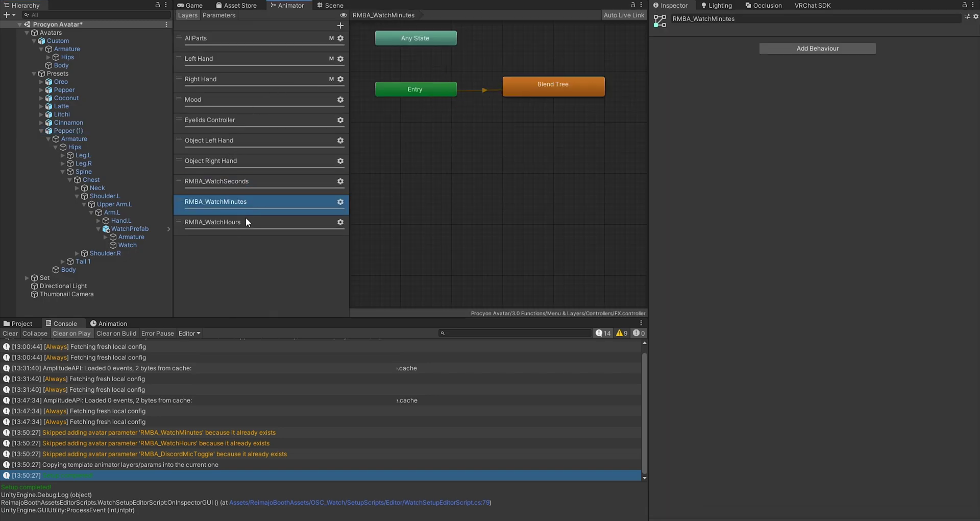
click(245, 222)
click(246, 184)
click(219, 15)
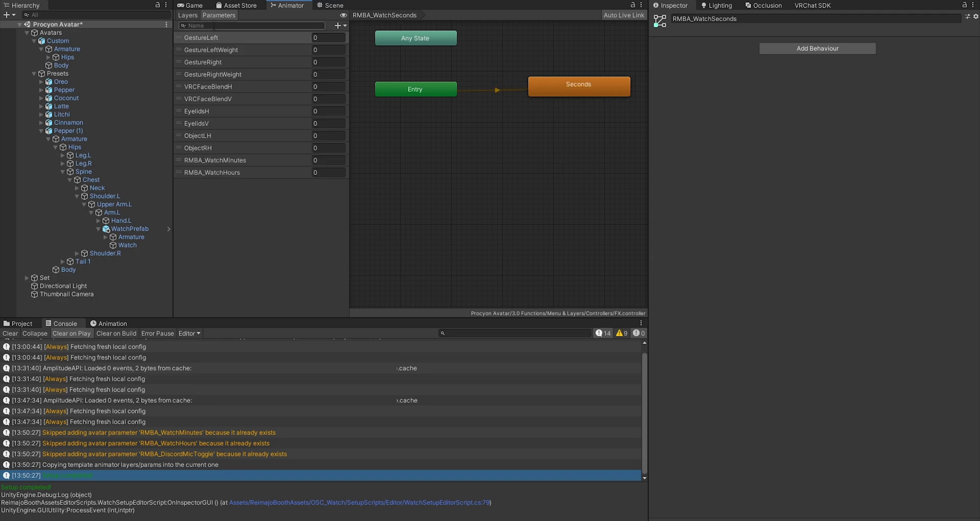
click(188, 15)
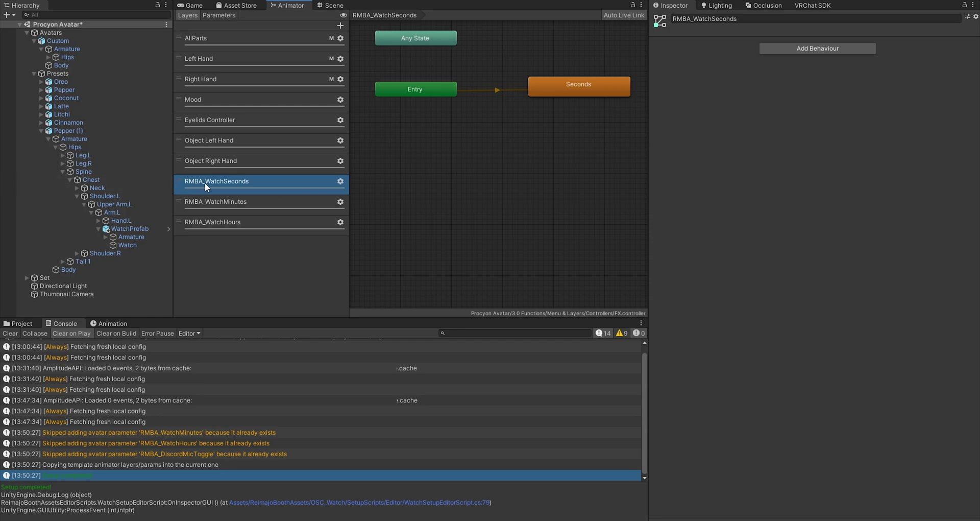
- Inspect the Seconds clip and the RMBA_WatchMinutes blend tree of Minutes0, Minutes30 and Minutes60
double_click(568, 83)
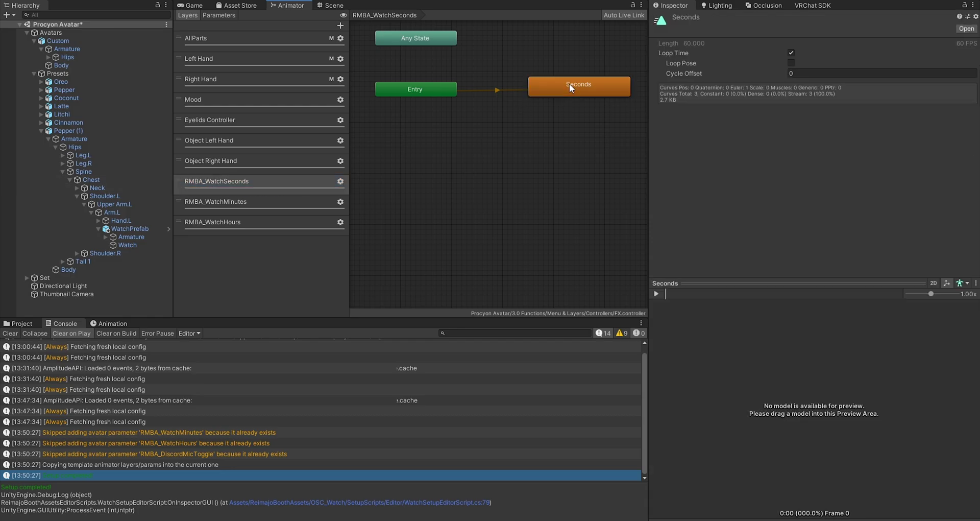
double_click(570, 85)
click(240, 201)
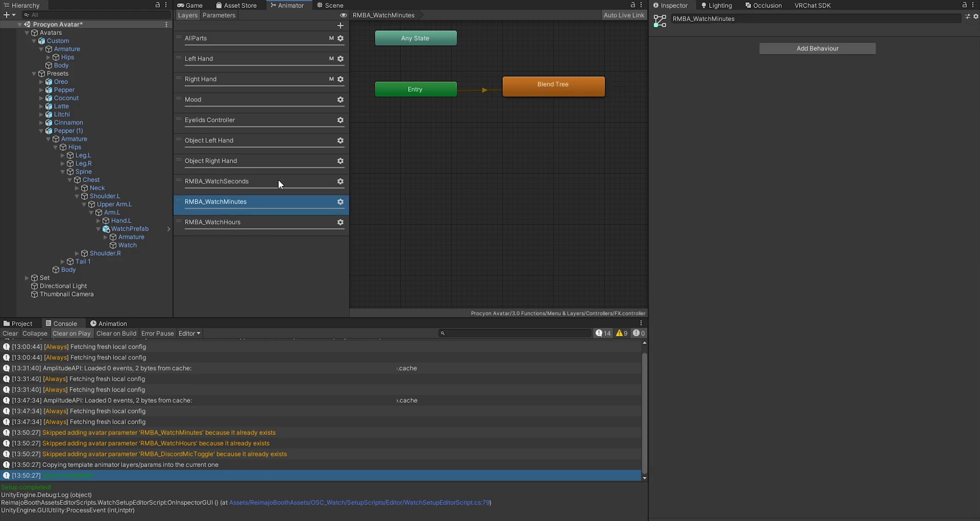
double_click(545, 82)
click(444, 158)
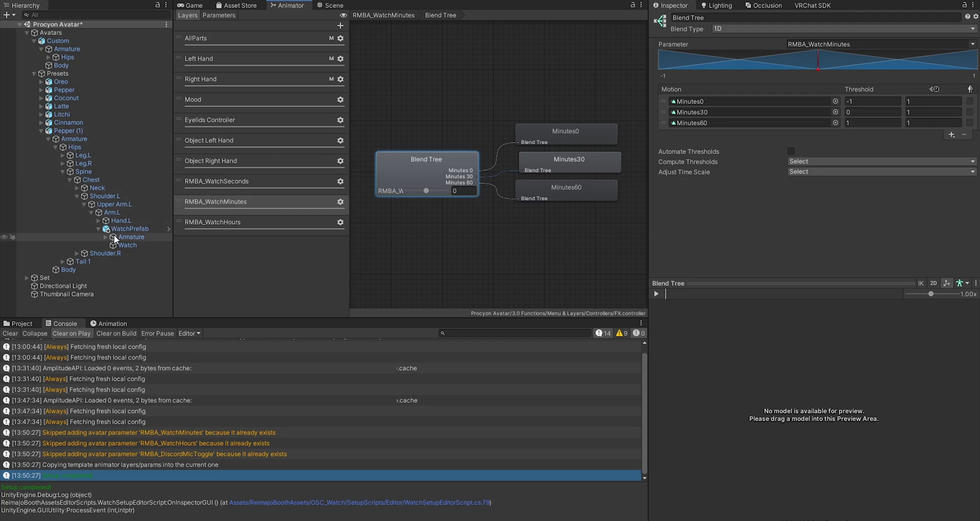
click(79, 131)
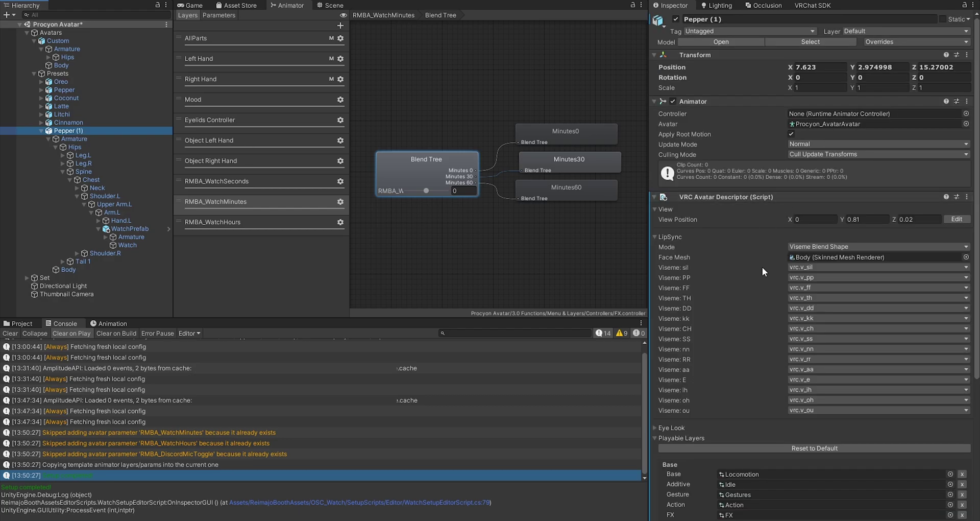
scroll(762, 266, down, 5)
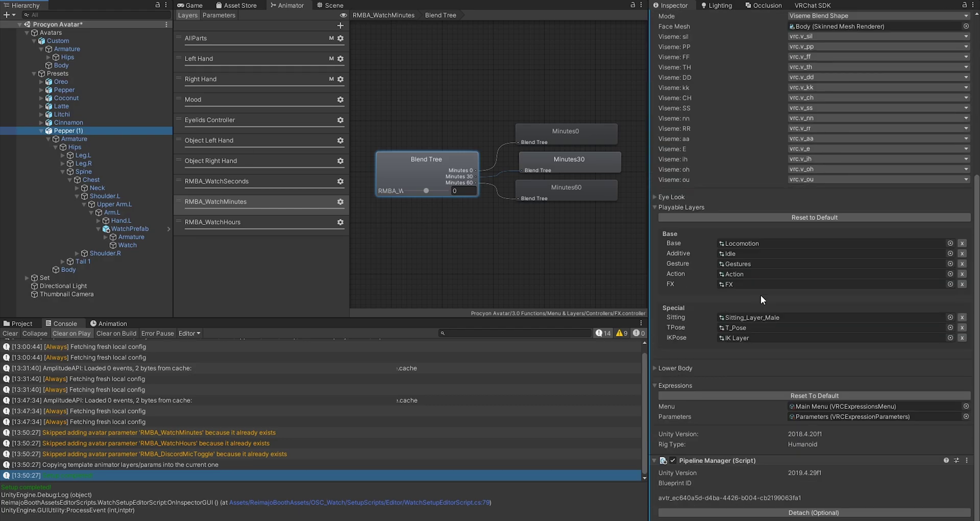
double_click(823, 415)
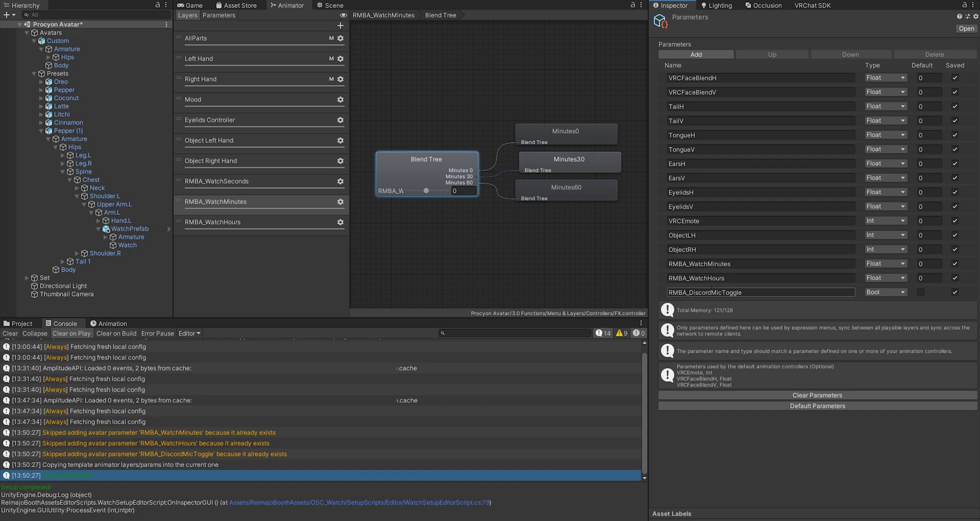
click(660, 292)
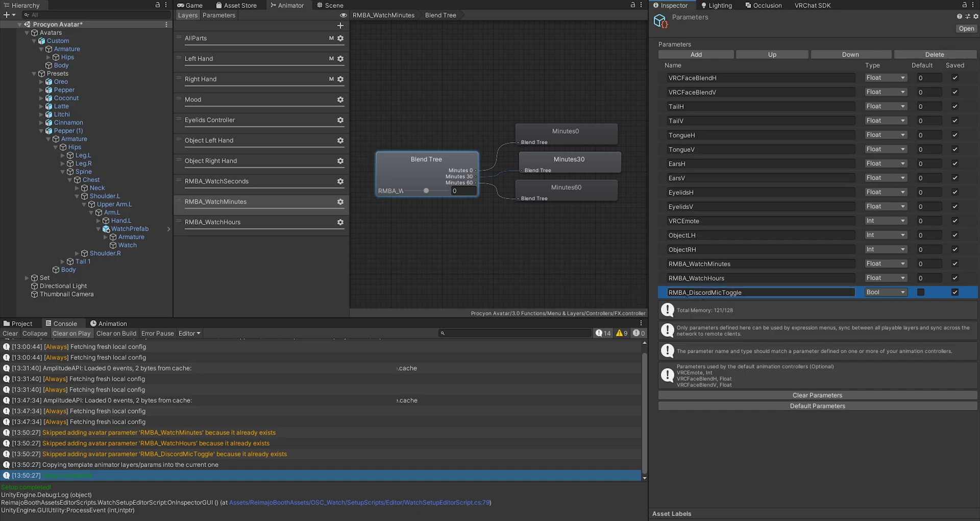
click(662, 262)
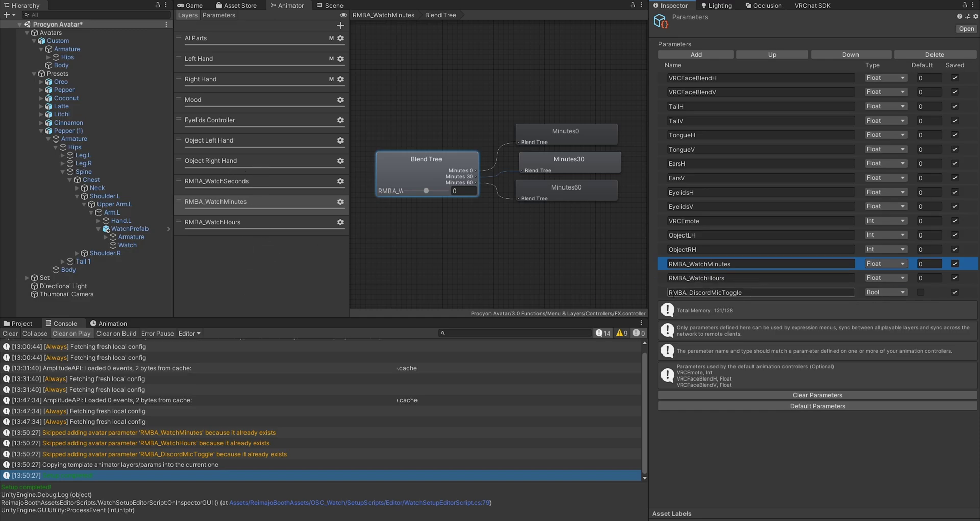
click(659, 291)
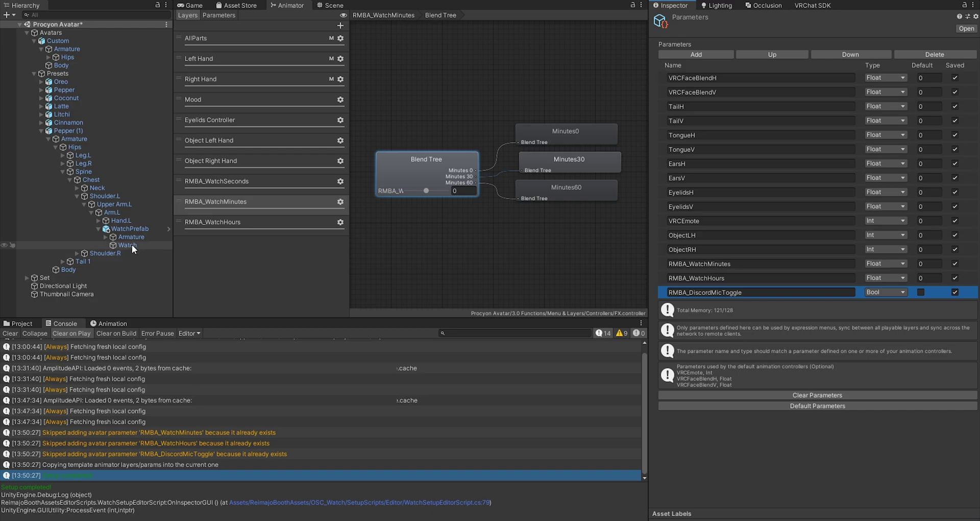
click(83, 130)
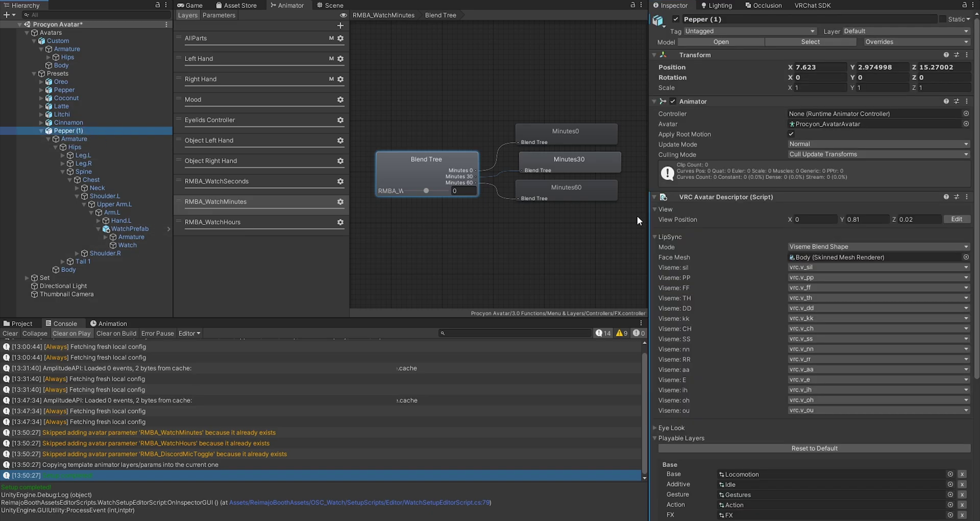
scroll(748, 330, down, 5)
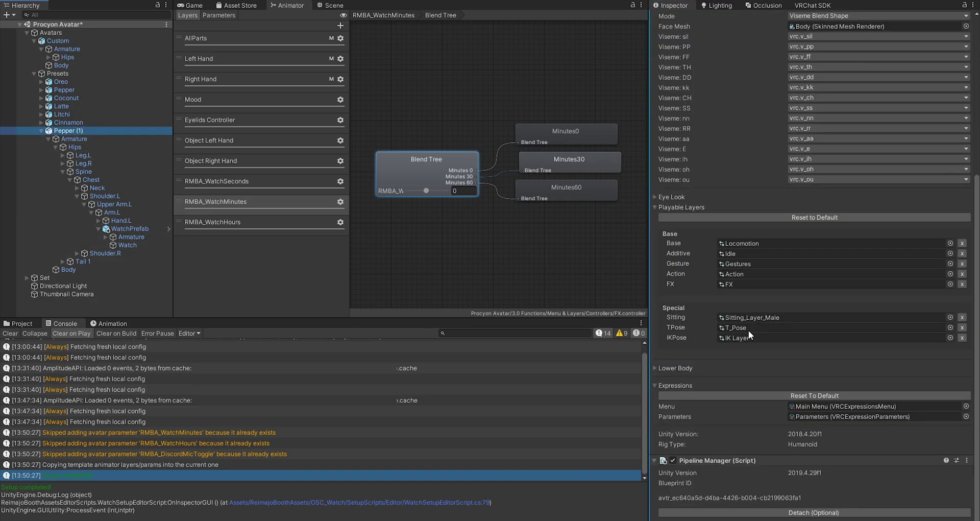
- Open the avatar's Main Menu expressions asset and inspect the existing Mood and Controllers controls
double_click(821, 407)
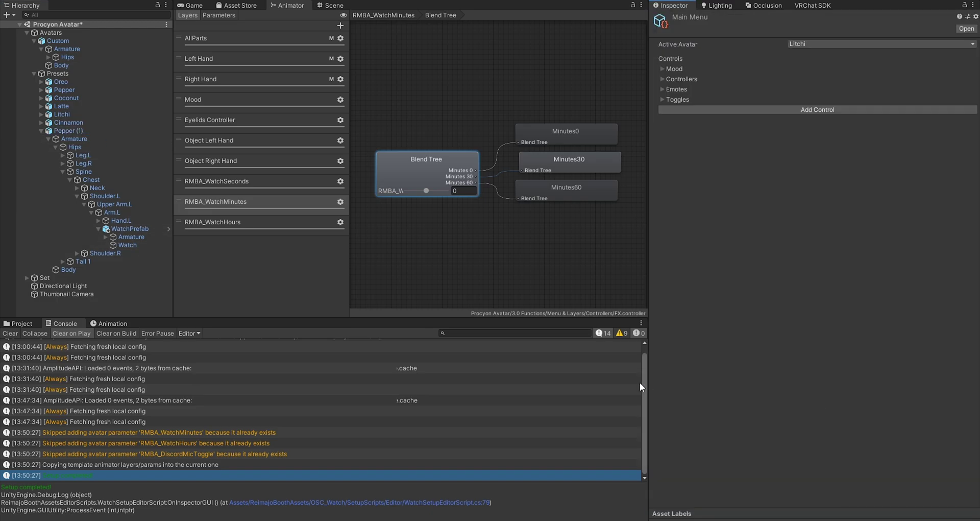
click(661, 69)
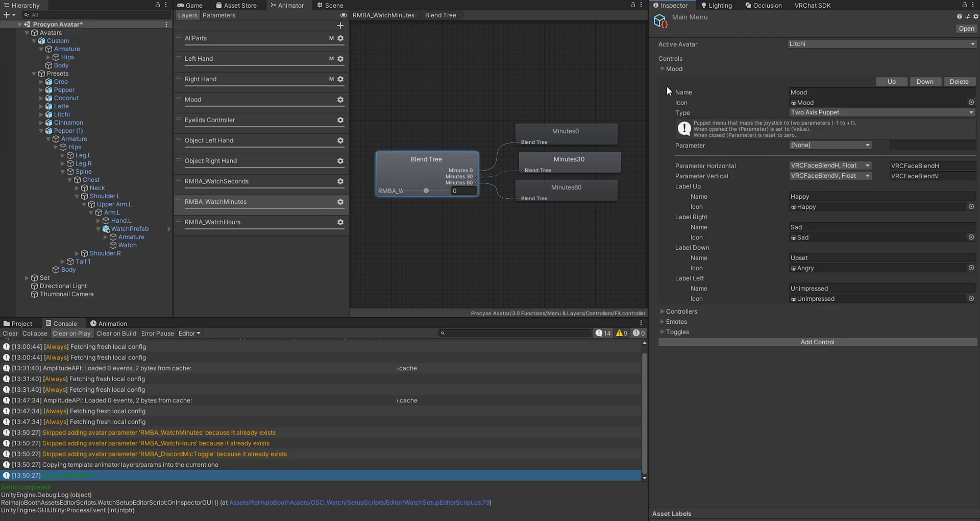
click(662, 312)
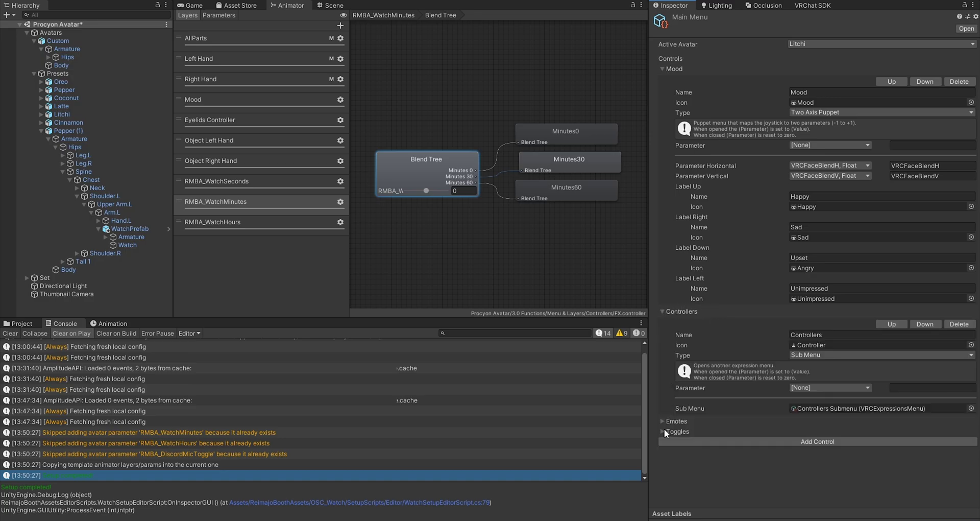
click(662, 311)
click(662, 67)
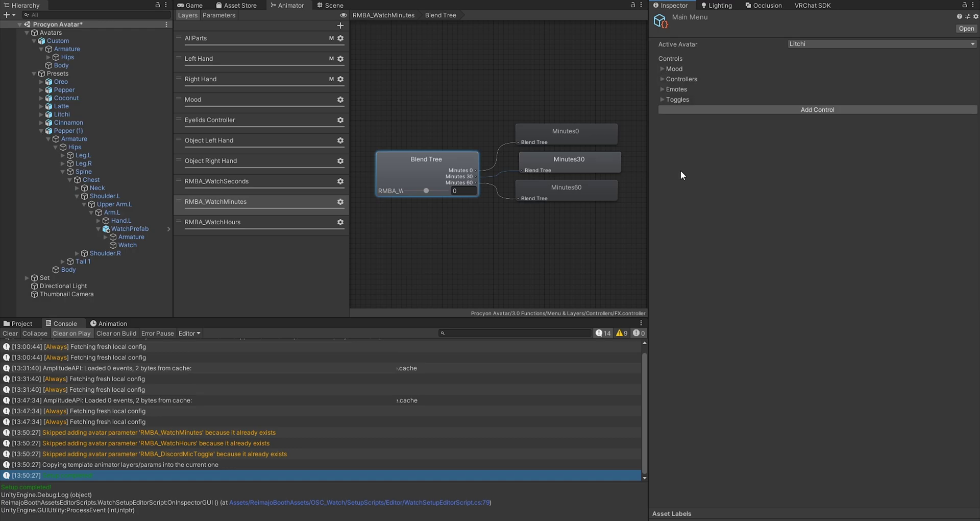
- Add a new control named 'Discord Mic' with type Toggle
click(742, 108)
click(663, 109)
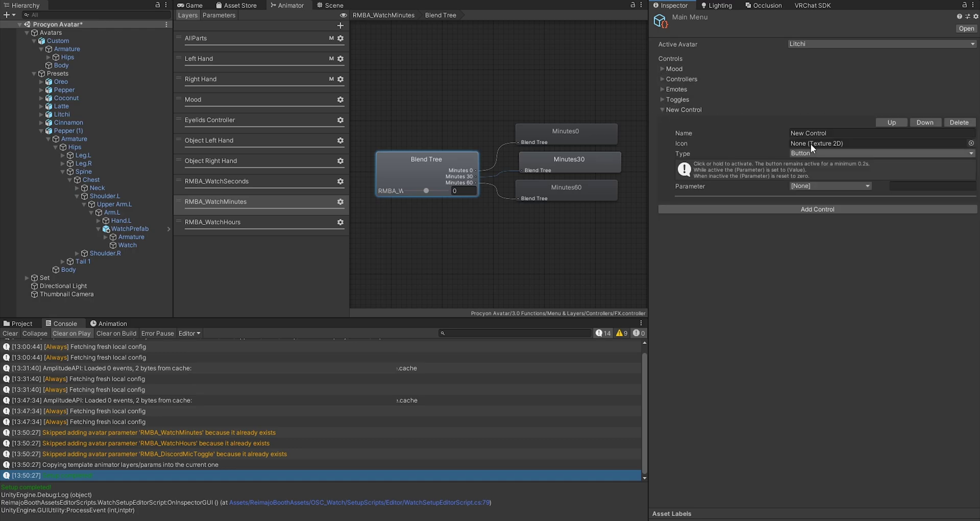
click(844, 133)
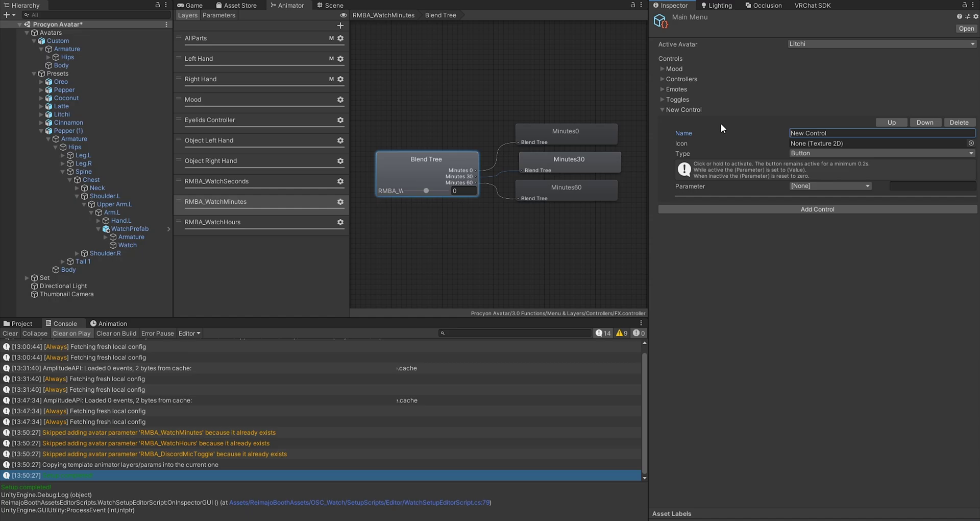
key(ctrl+a)
text(Discord Mic)
click(821, 153)
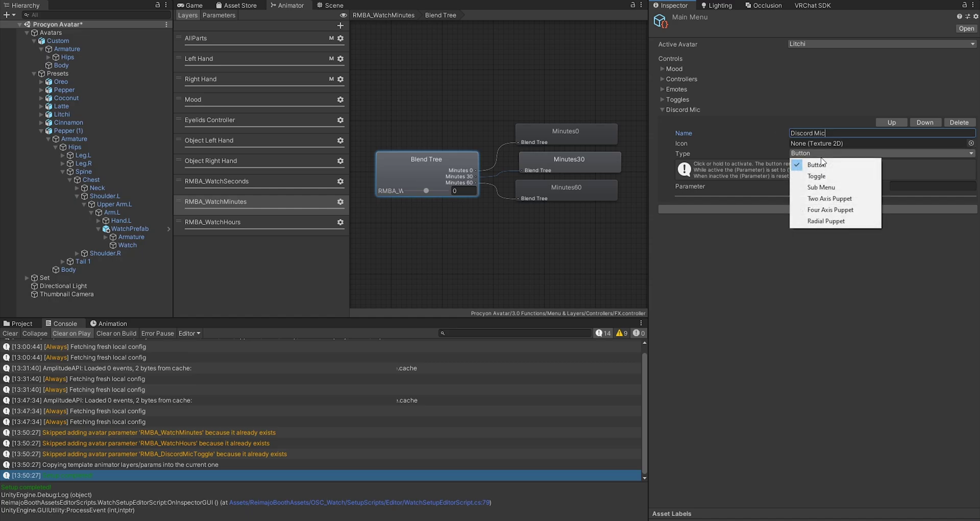
click(817, 176)
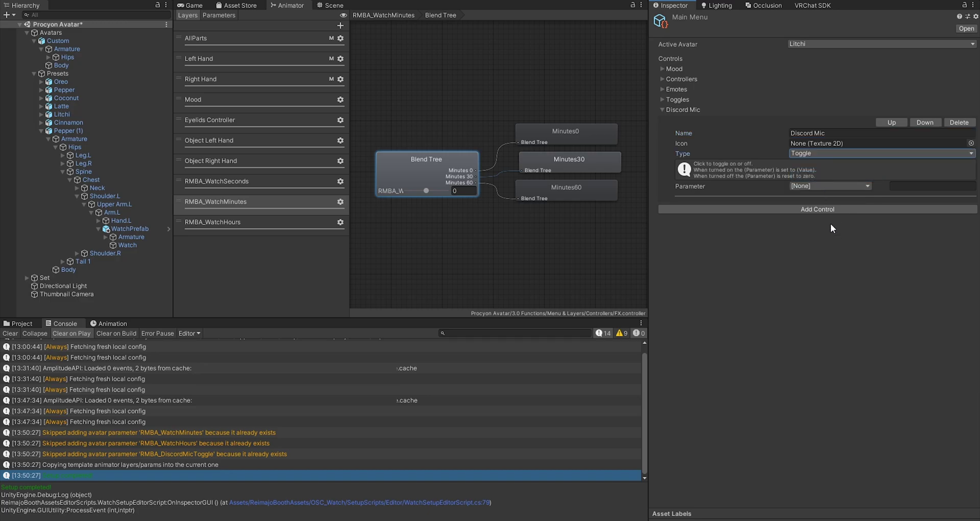
- Link the control to RMBA_DiscordMicToggle and assign the Discord texture as its icon
click(826, 186)
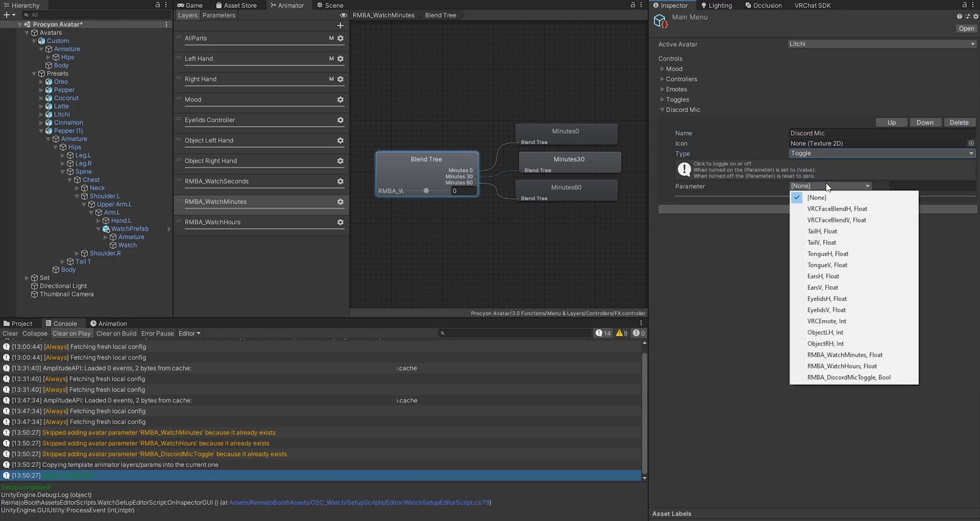
click(822, 381)
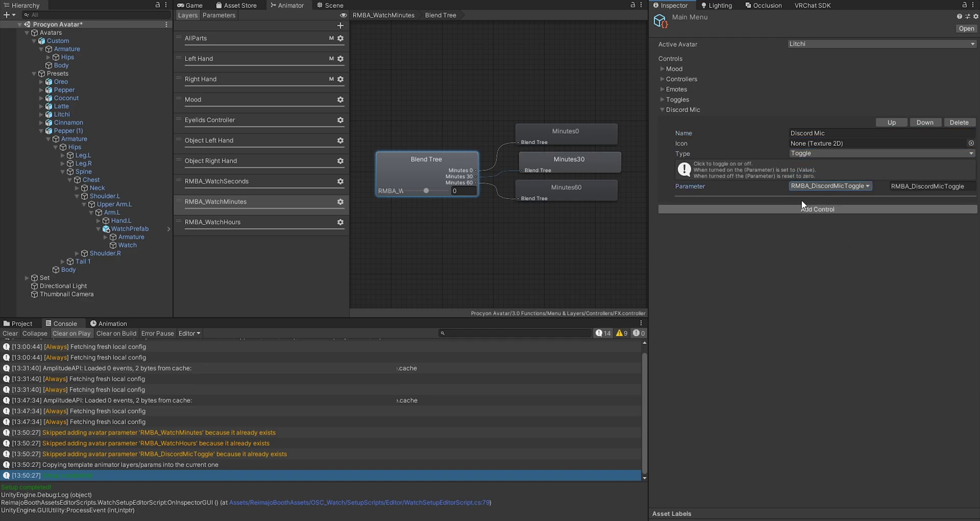
click(971, 143)
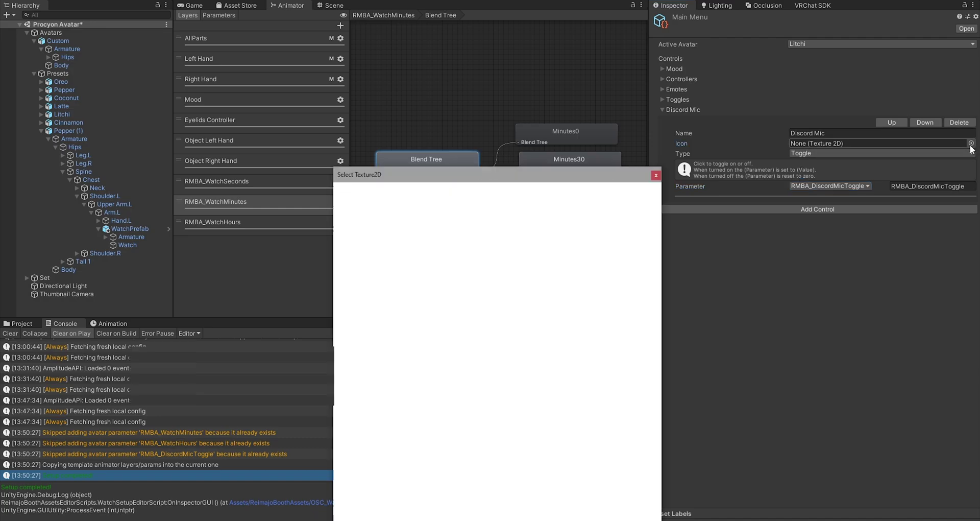
scroll(495, 358, down, 5)
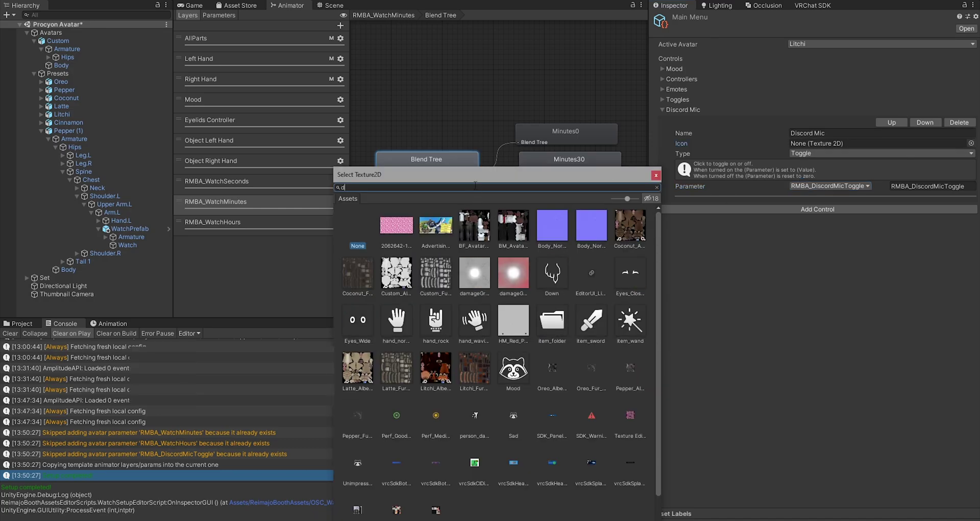
click(21, 323)
drag(162, 378, 821, 144)
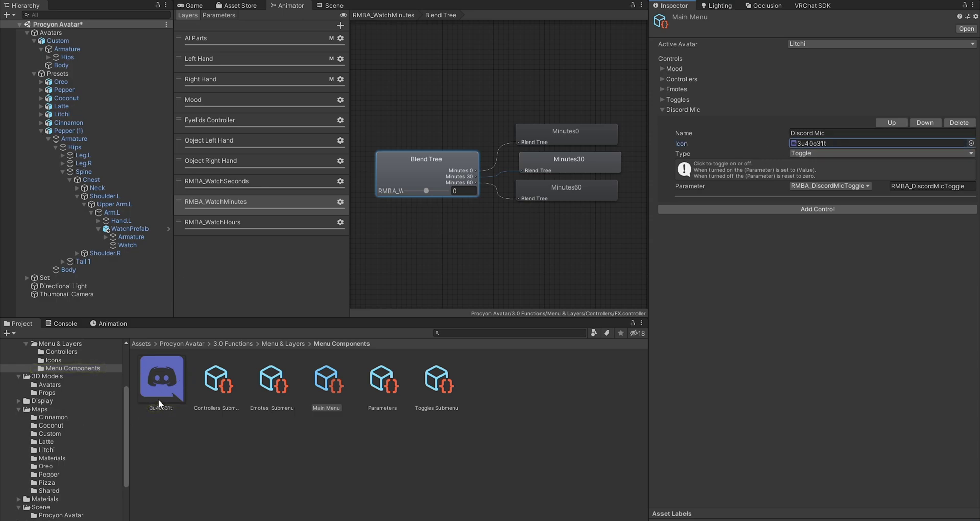
click(834, 143)
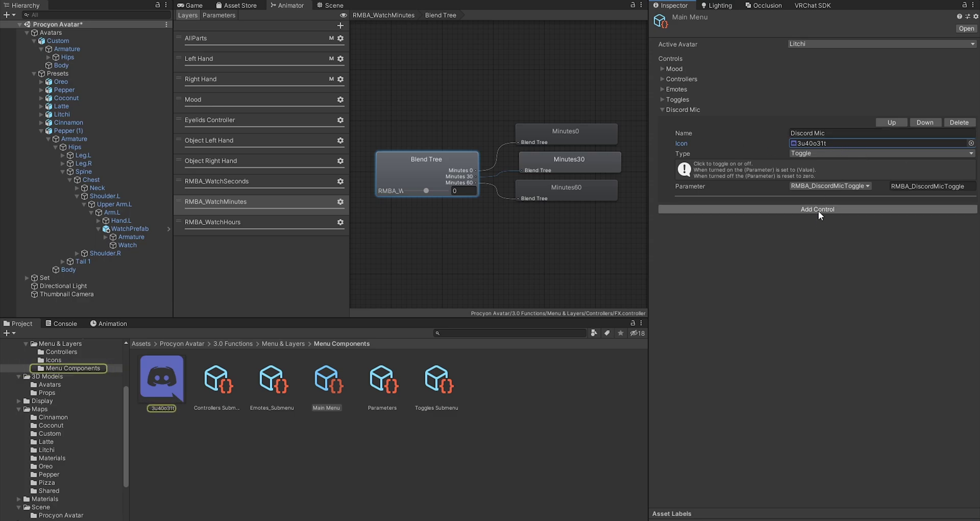
- Bring up the VRChat SDK builder for the avatar and start its build
click(810, 5)
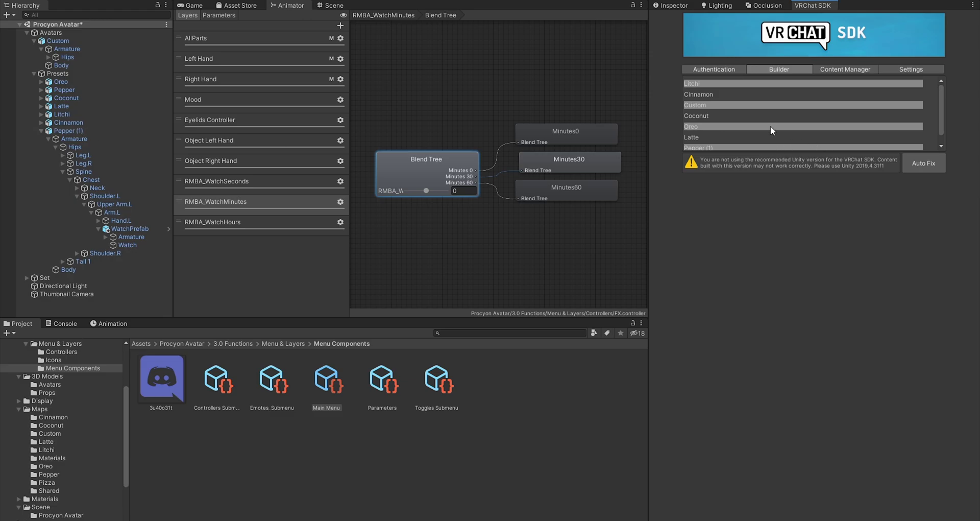
scroll(770, 126, down, 1)
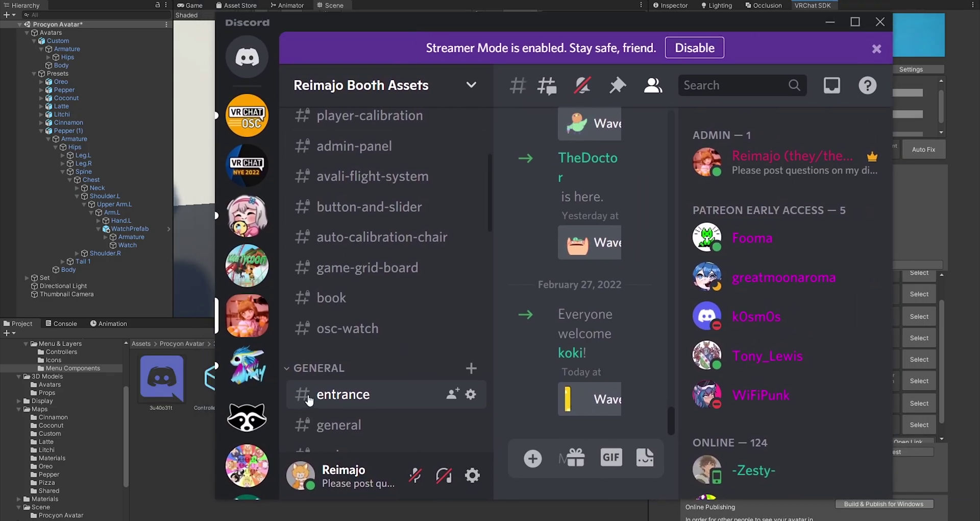
- Check under Discord's Keybinds settings that Toggle Mute is bound to NUMPAD +
click(468, 474)
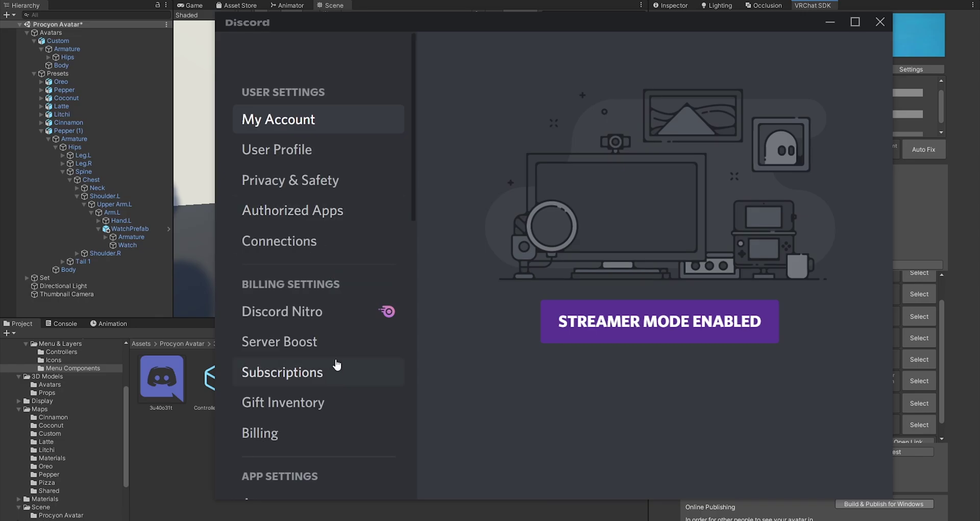
scroll(332, 360, down, 5)
click(320, 341)
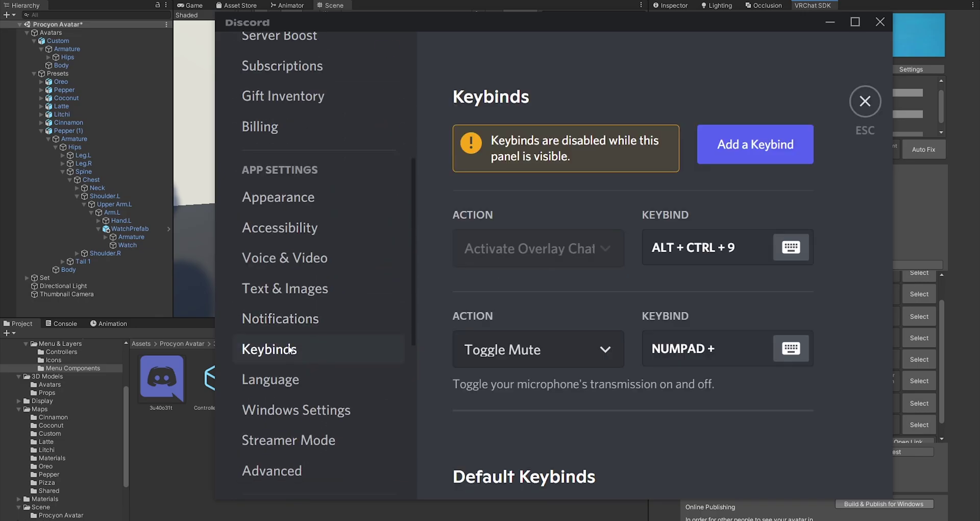
scroll(694, 225, down, 3)
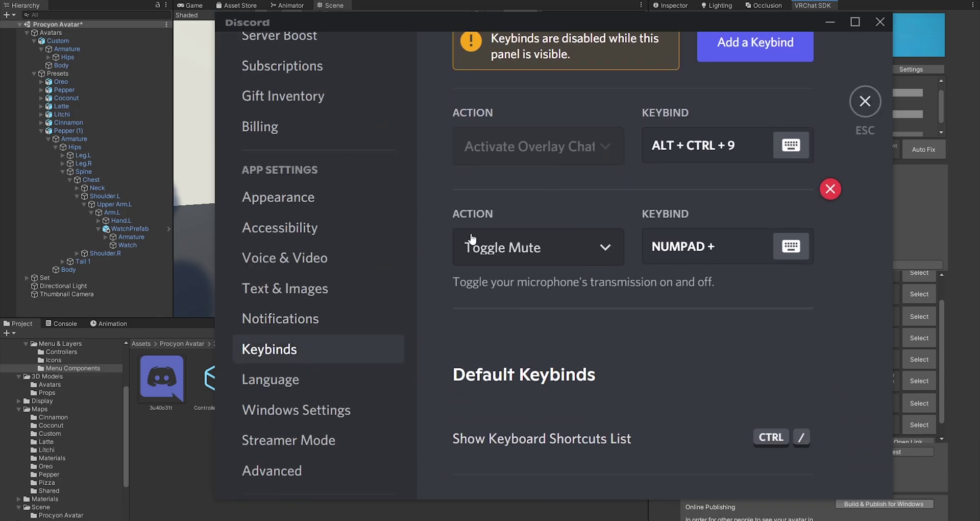
click(587, 259)
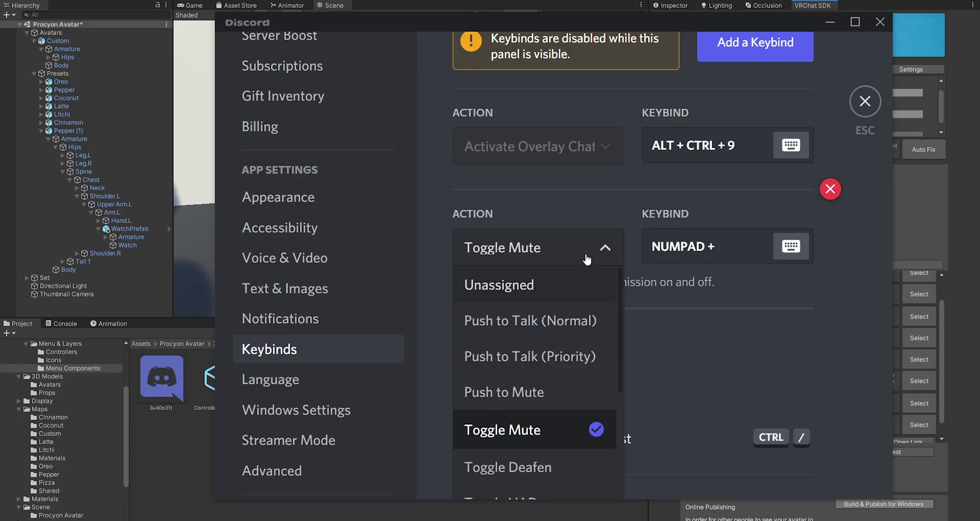
click(587, 258)
mouse_move(683, 237)
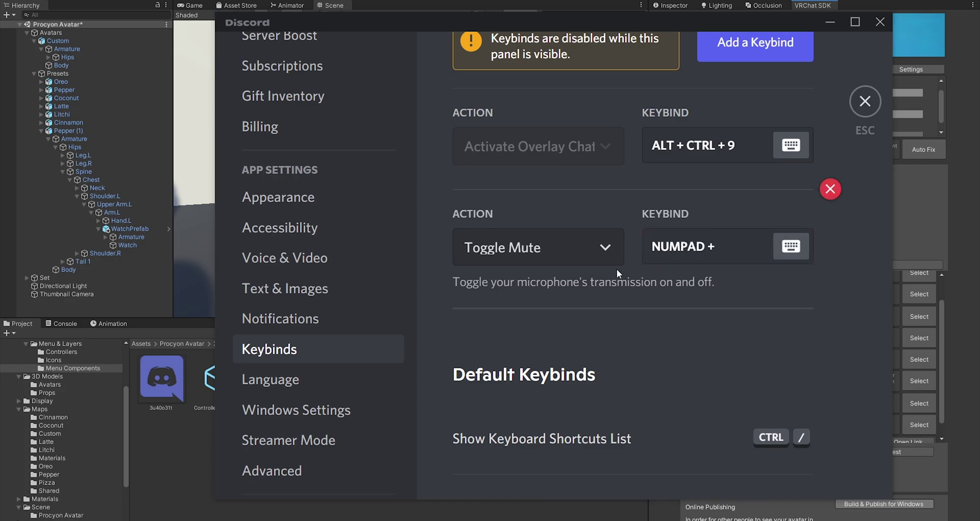
mouse_move(742, 250)
- Close Discord settings and browse the OSCWatch Application folder's files, including AvatarWatch.exe
click(832, 23)
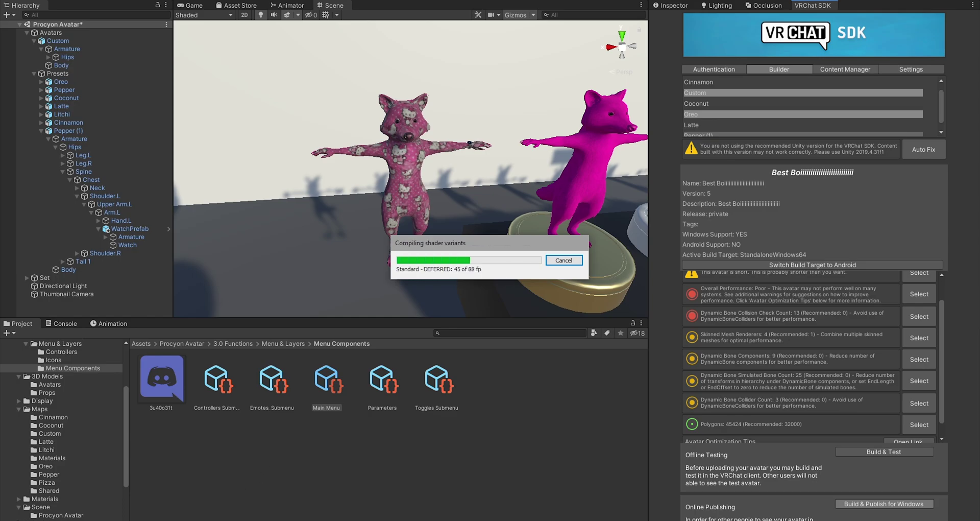
drag(979, 148, 496, 146)
double_click(446, 251)
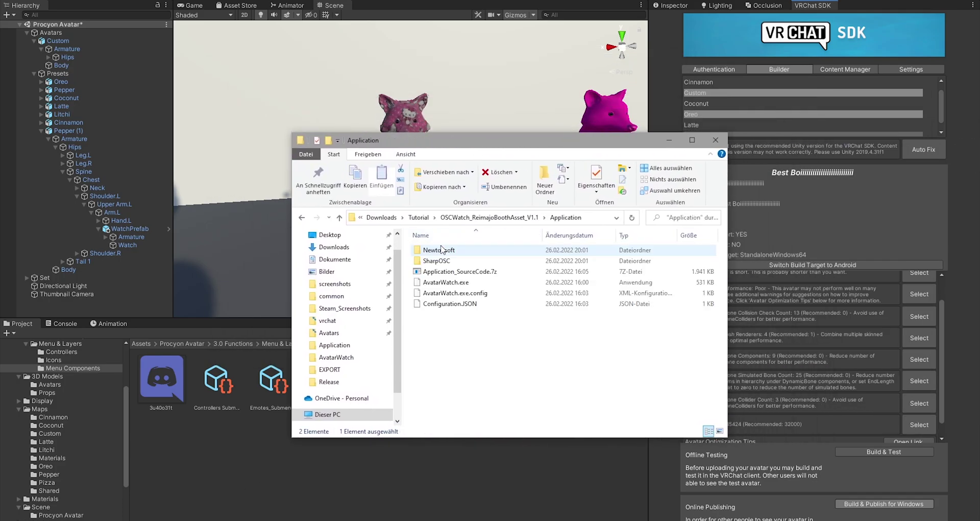
click(462, 273)
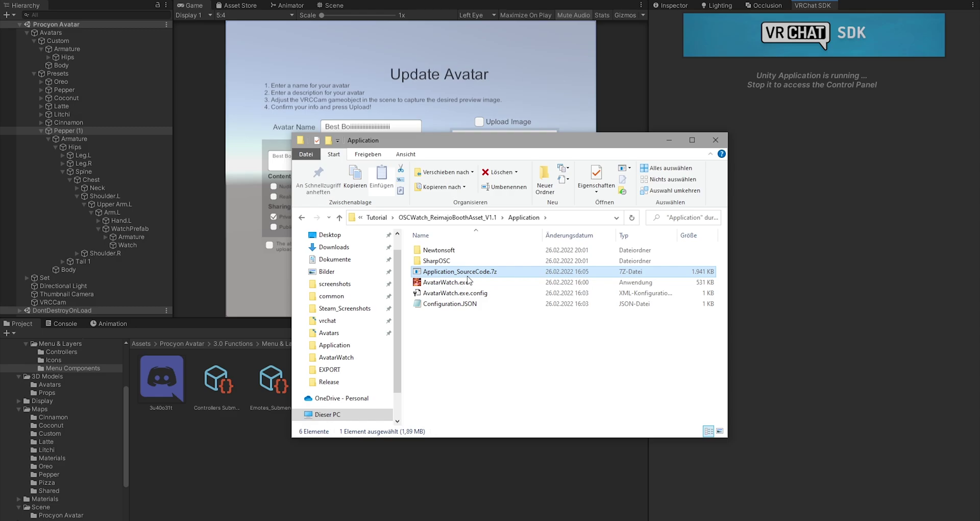
click(460, 282)
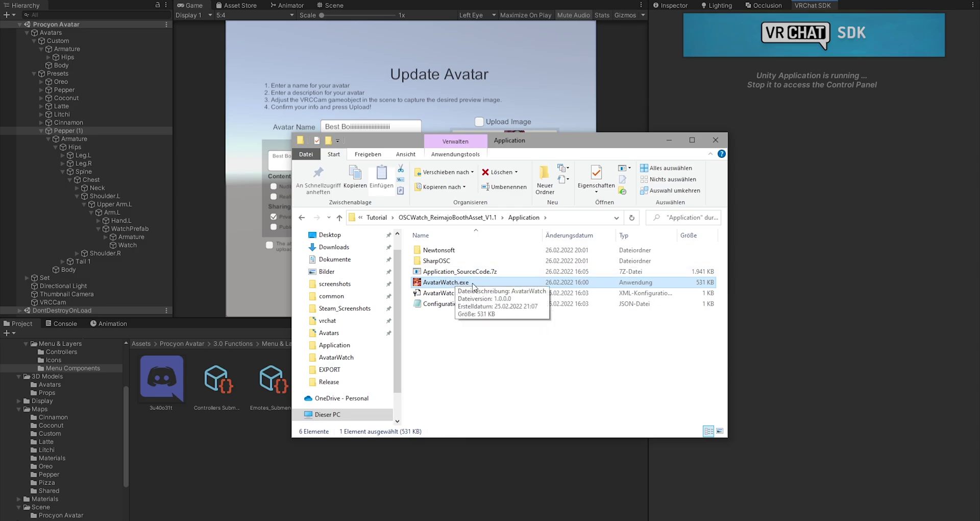
click(442, 340)
- Show Configuration.JSON in Notepad and highlight the IP 127.0.0.1 and keycode 107
click(438, 305)
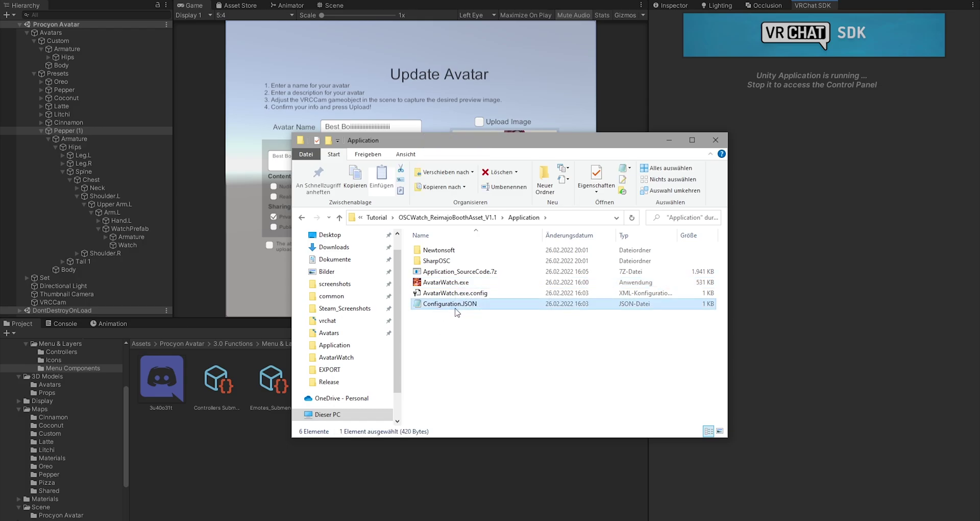
double_click(486, 306)
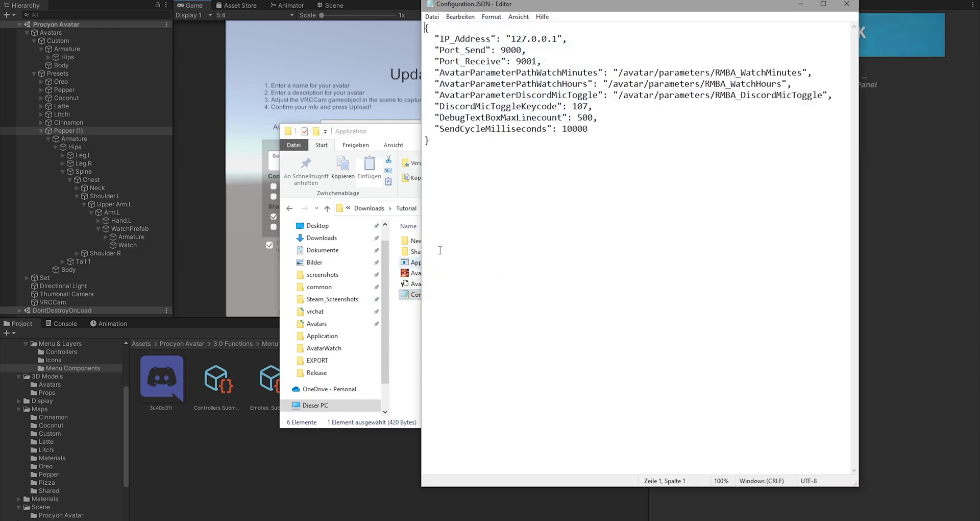
drag(583, 3, 603, 243)
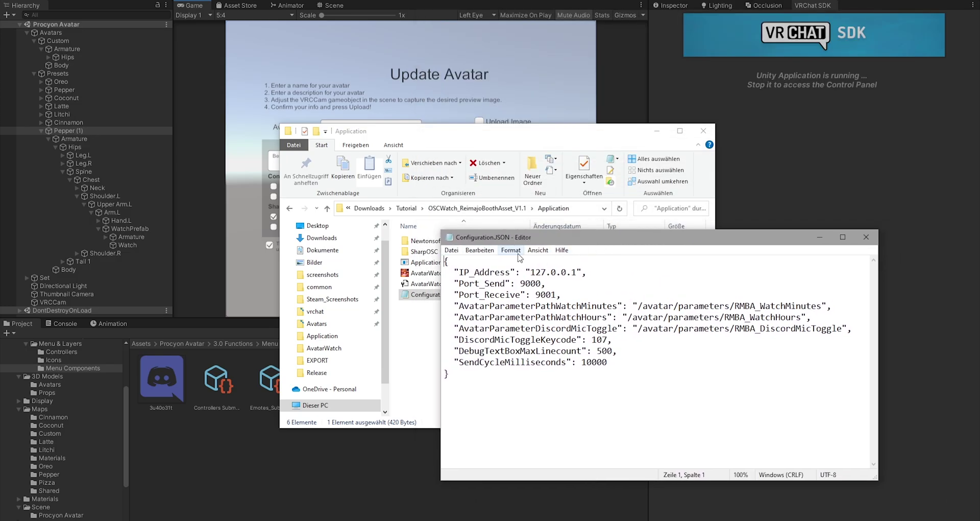
drag(531, 274, 579, 272)
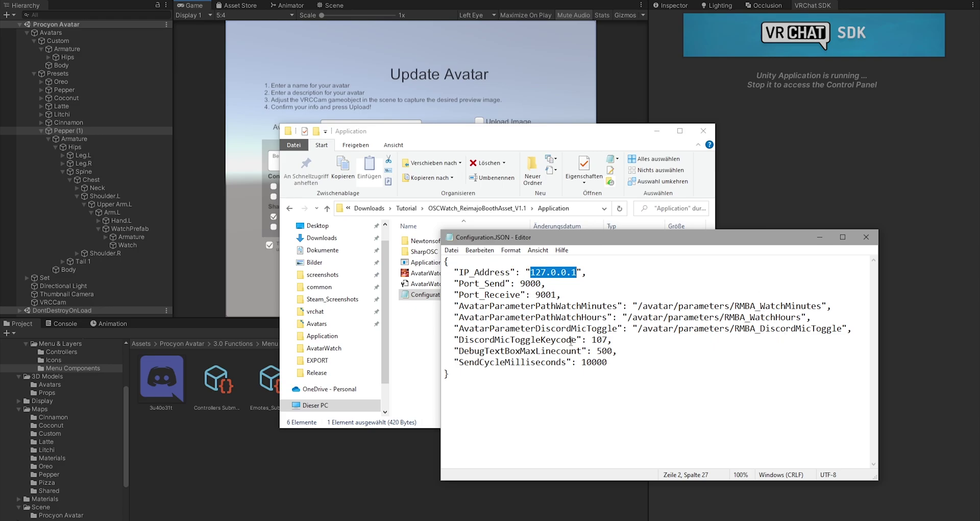
double_click(597, 340)
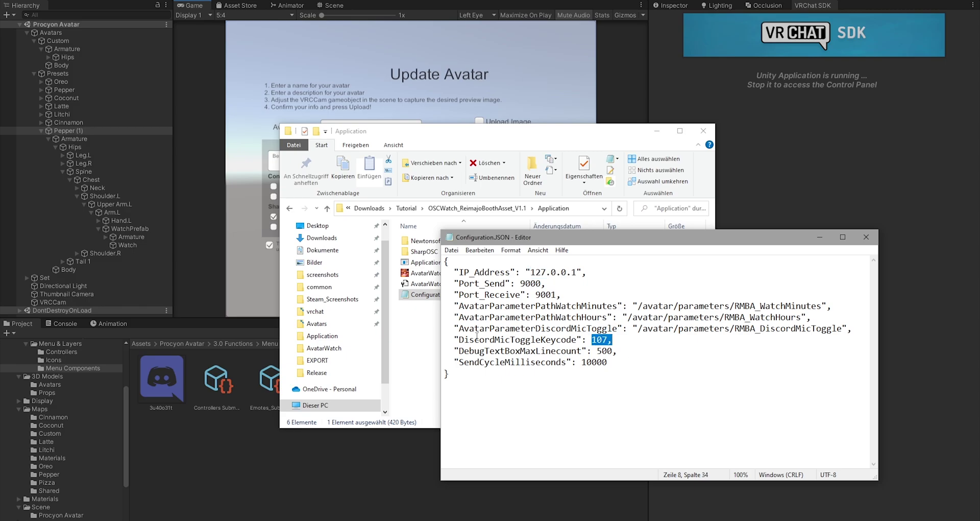
click(592, 340)
key(shift+Right)
key(shift+Right)
key(shift+Right)
- Scroll the Avatar Watch Asset guide to the hex-to-decimal keycode section and preview the converter link
drag(435, 138, 505, 98)
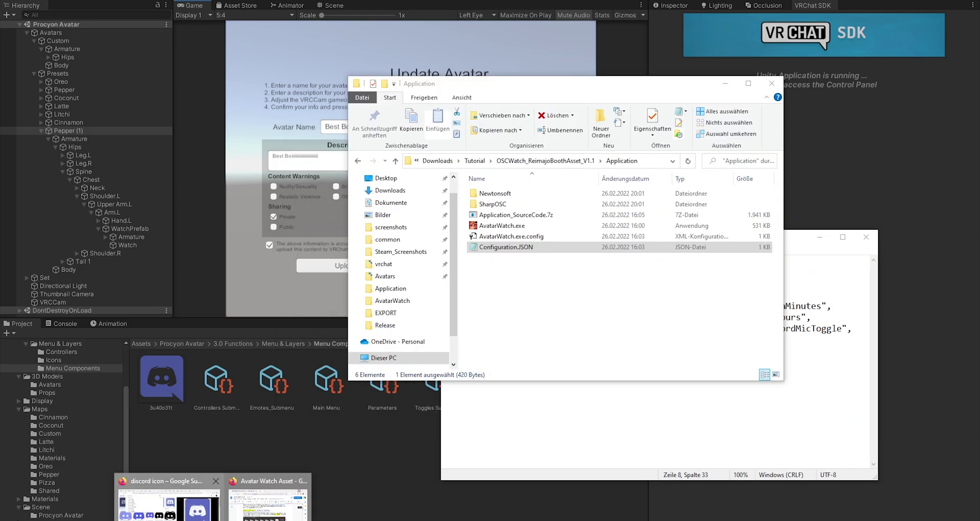
click(268, 500)
scroll(462, 230, down, 15)
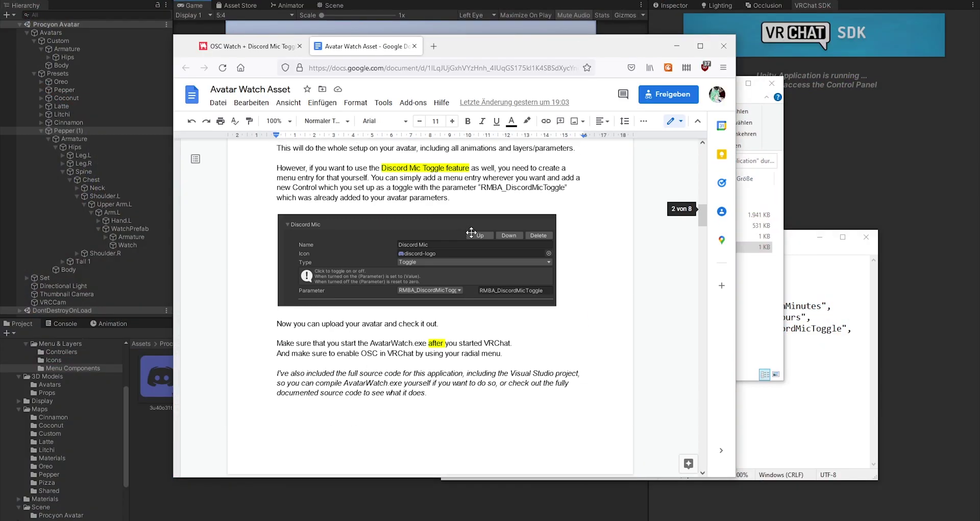
scroll(462, 230, down, 6)
scroll(457, 231, up, 4)
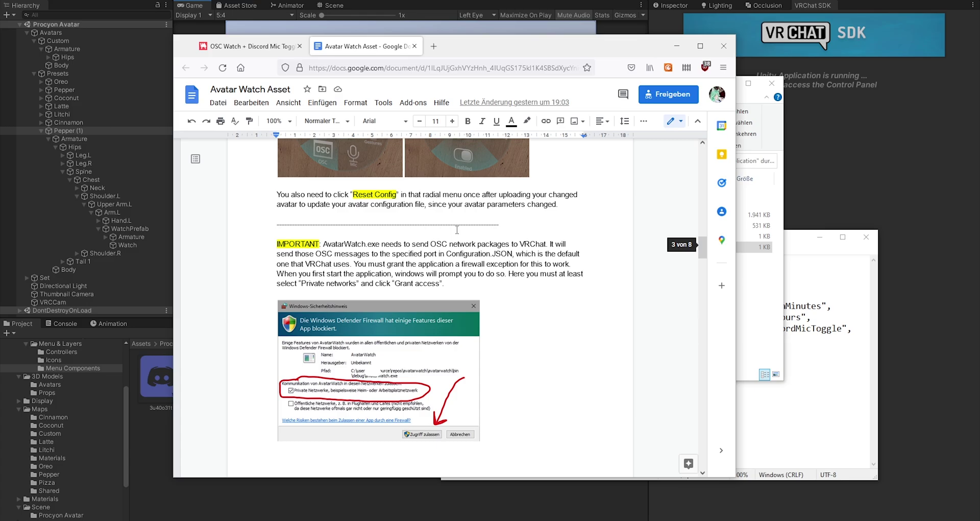
scroll(457, 229, down, 9)
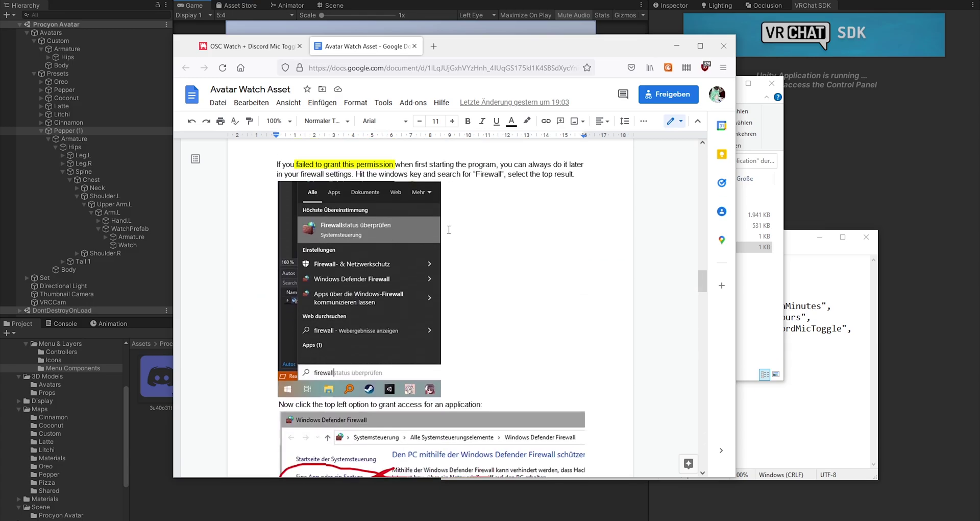
scroll(453, 230, down, 12)
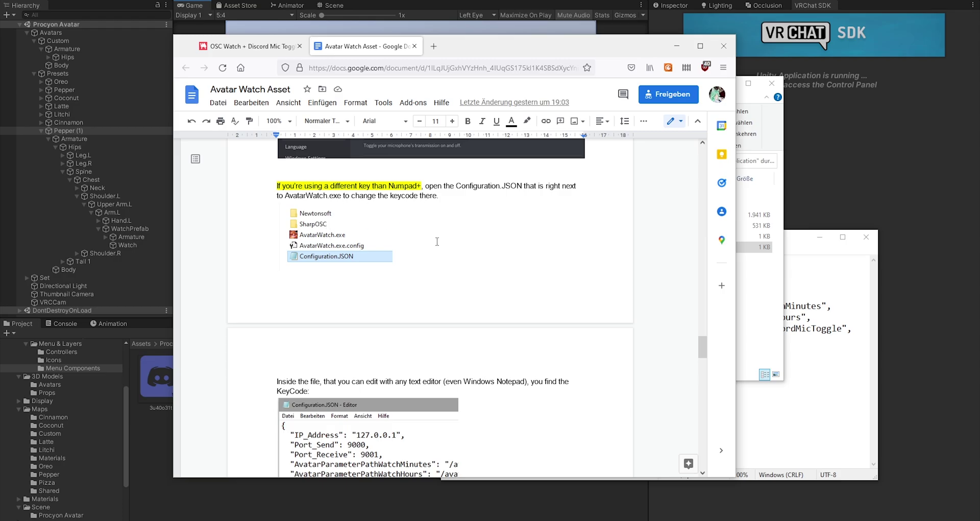
scroll(436, 241, down, 6)
scroll(426, 231, down, 2)
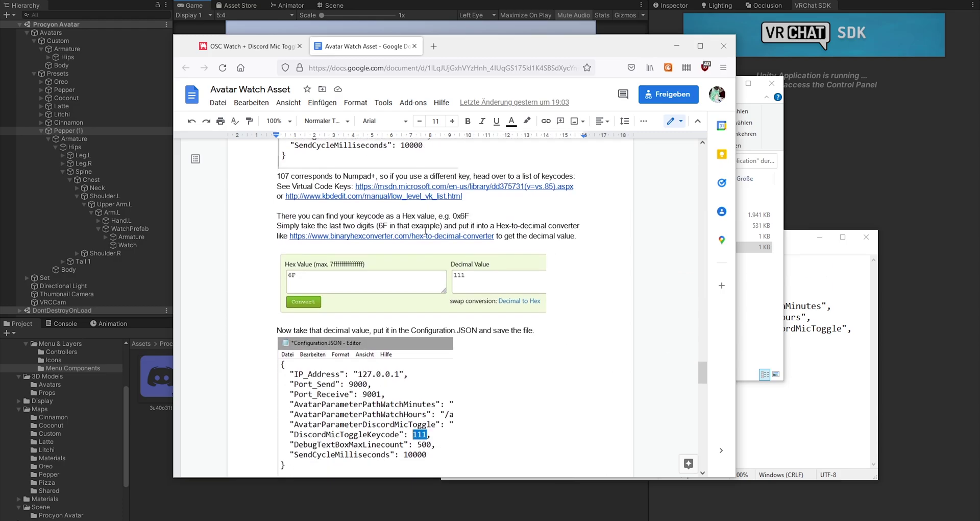
click(417, 236)
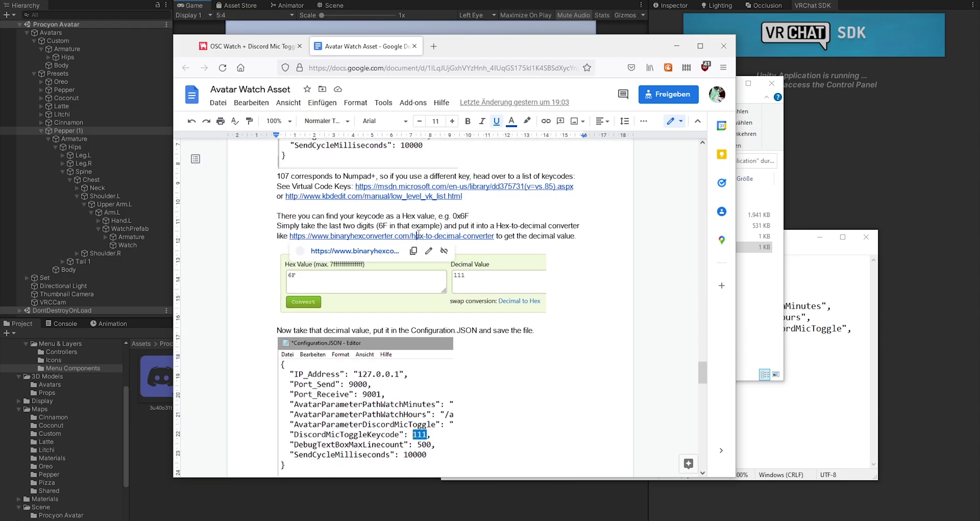
- Open the hex-to-decimal converter in a new tab and the kbdedit virtual key-code list
click(382, 251)
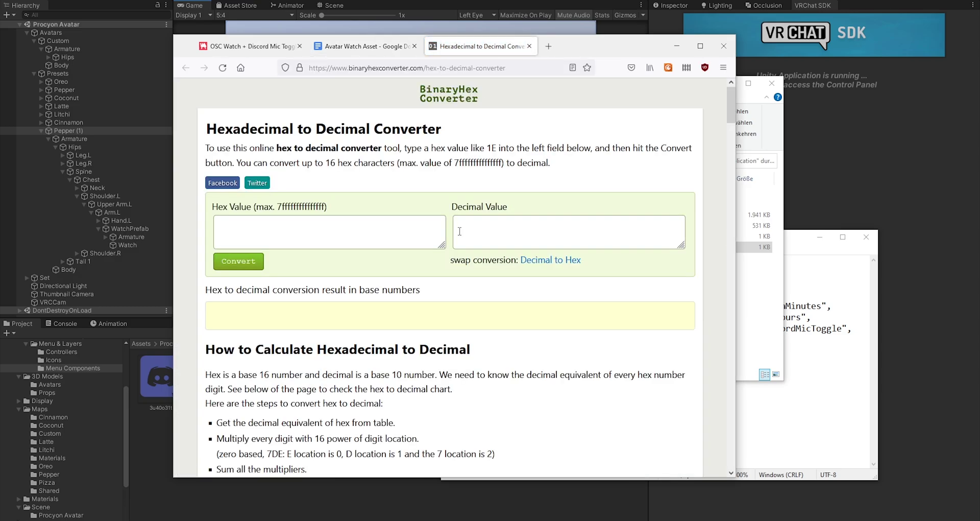
click(346, 47)
scroll(425, 240, up, 2)
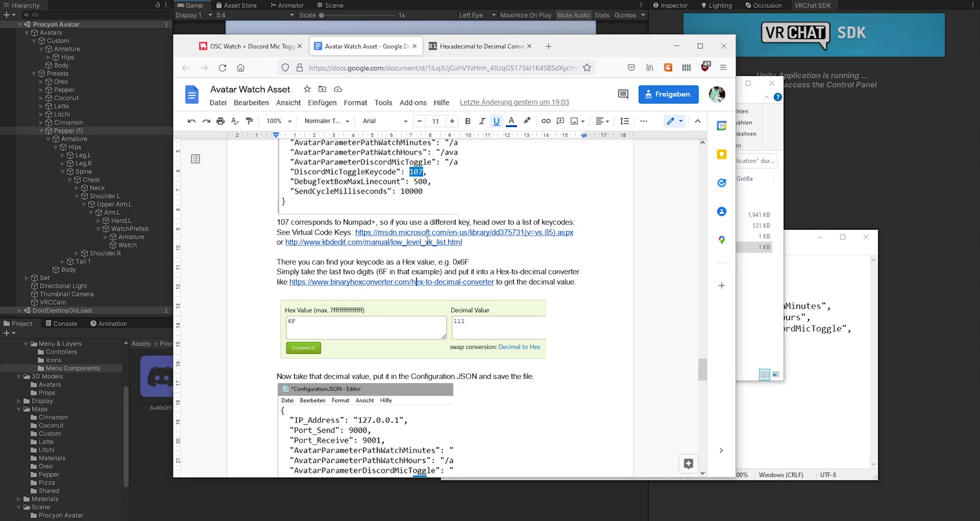
click(428, 241)
click(372, 261)
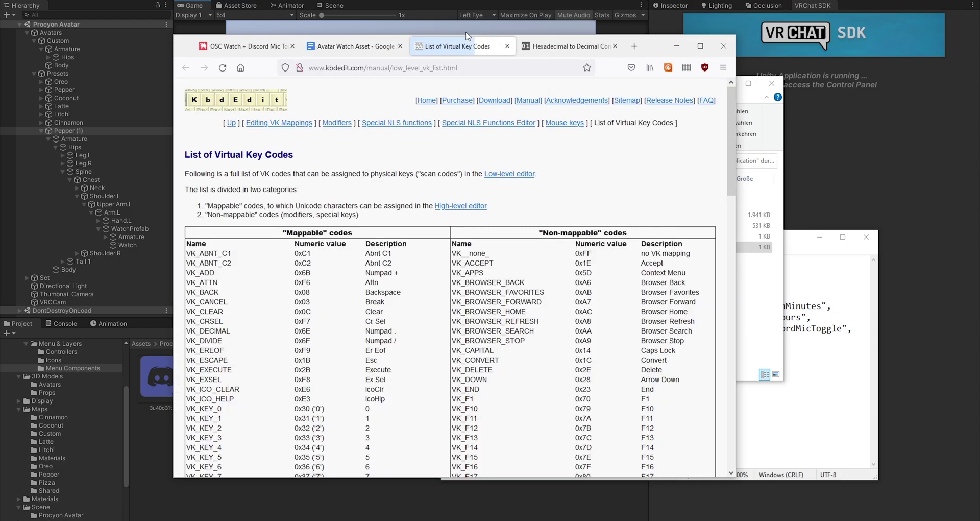
scroll(493, 227, down, 3)
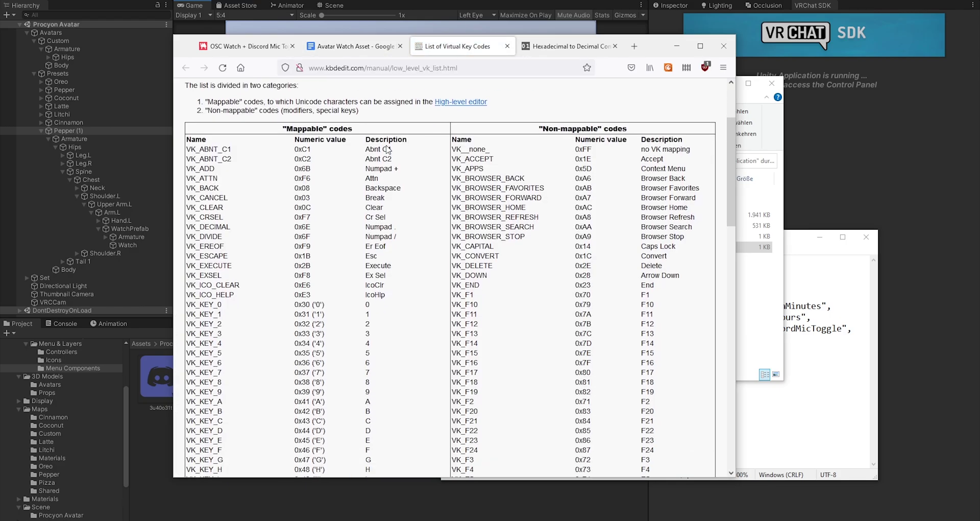
scroll(403, 282, down, 4)
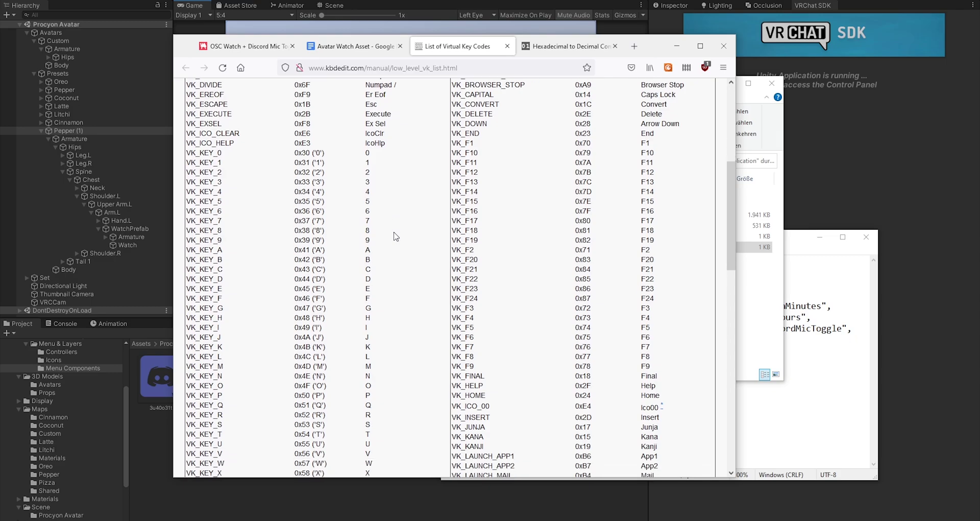
scroll(423, 222, up, 3)
scroll(419, 295, down, 3)
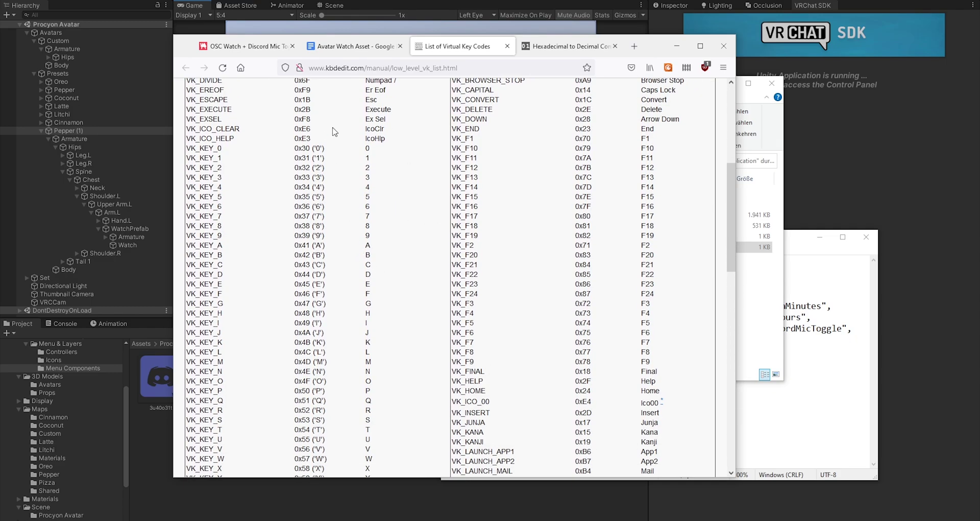
scroll(312, 206, up, 3)
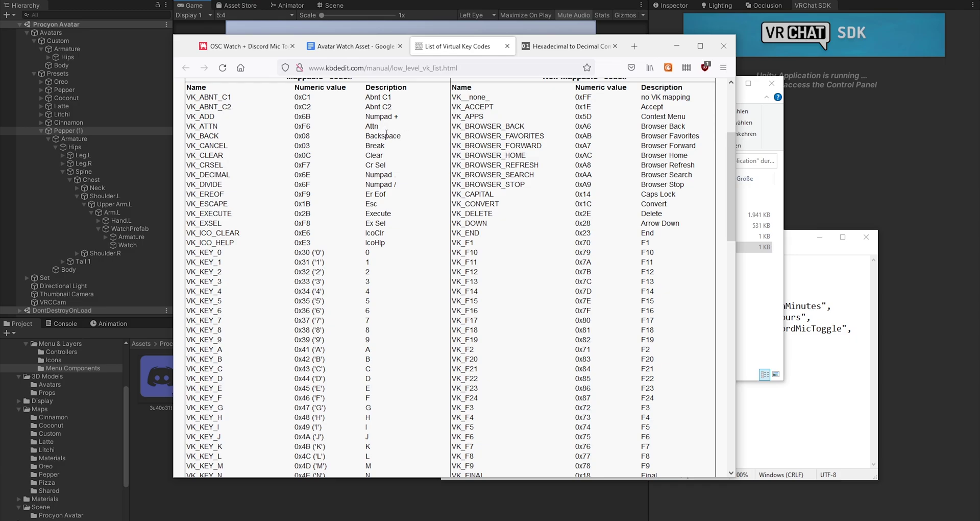
- Copy VK_BACK's hex code 08 into the converter and convert it to decimal 8
right_click(303, 138)
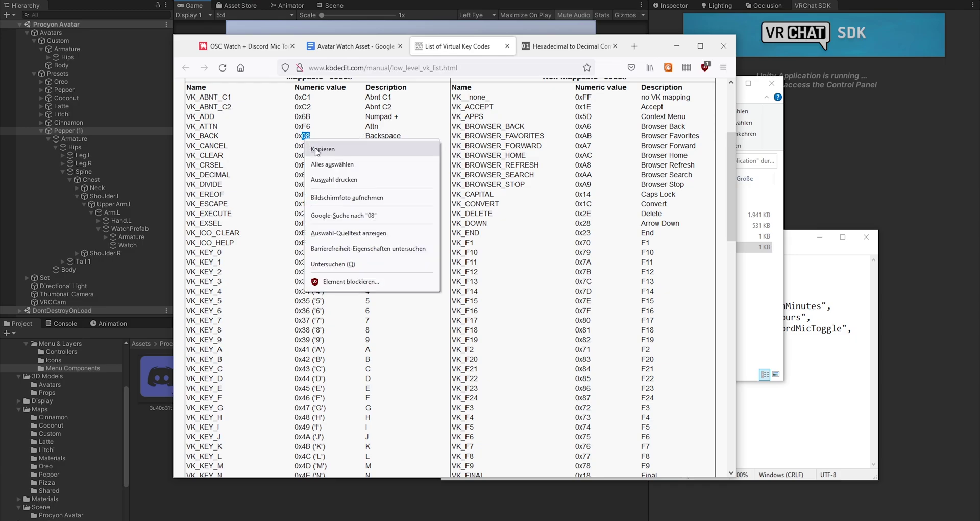
click(326, 149)
click(553, 42)
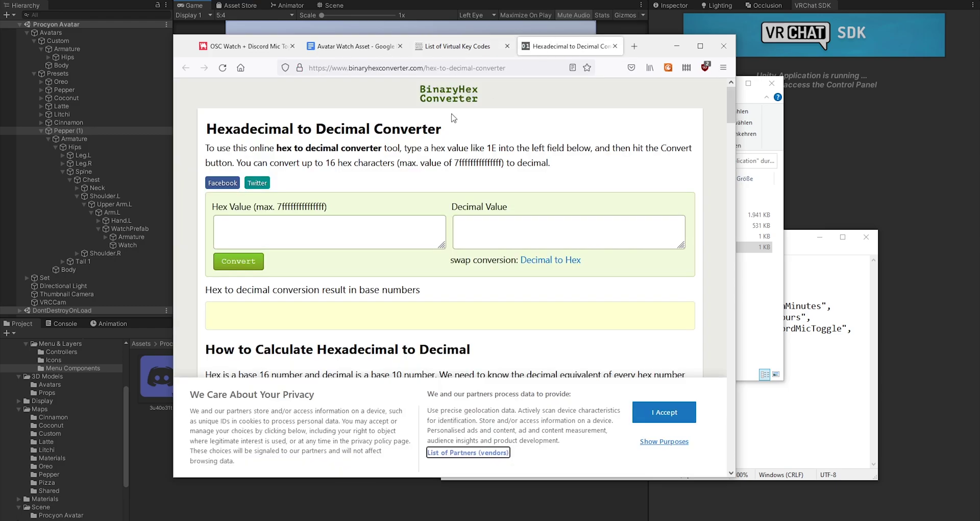
right_click(284, 228)
click(313, 306)
click(239, 263)
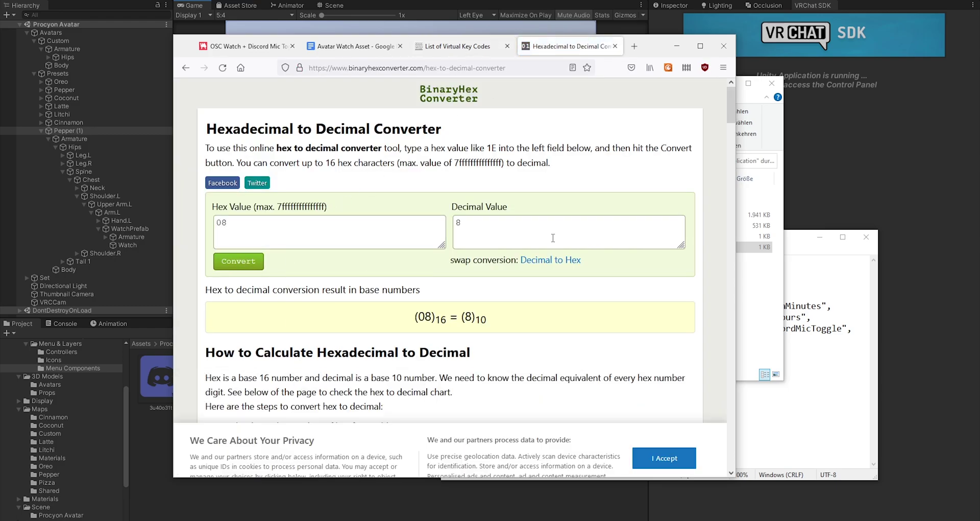
double_click(480, 224)
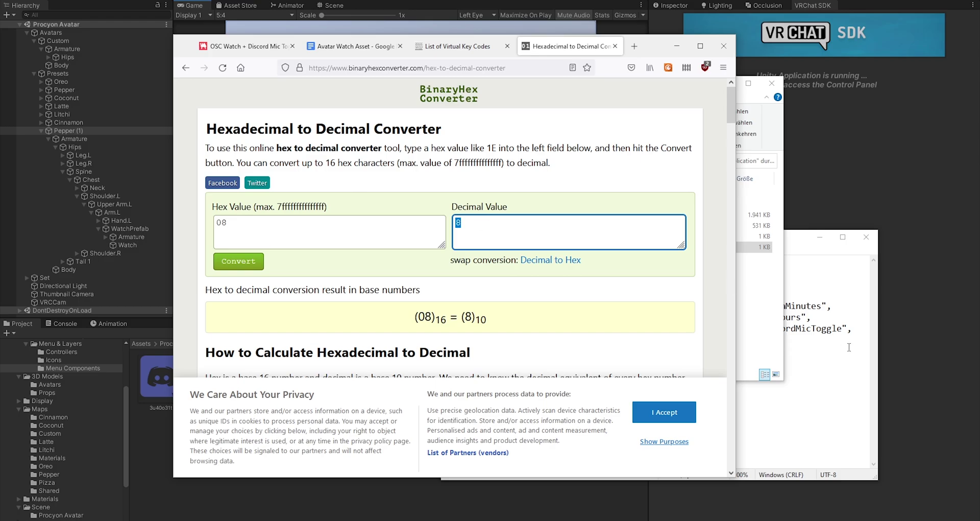
- Reposition Configuration.JSON beside the converter result and select its keycode value 107
click(816, 398)
drag(614, 242, 492, 168)
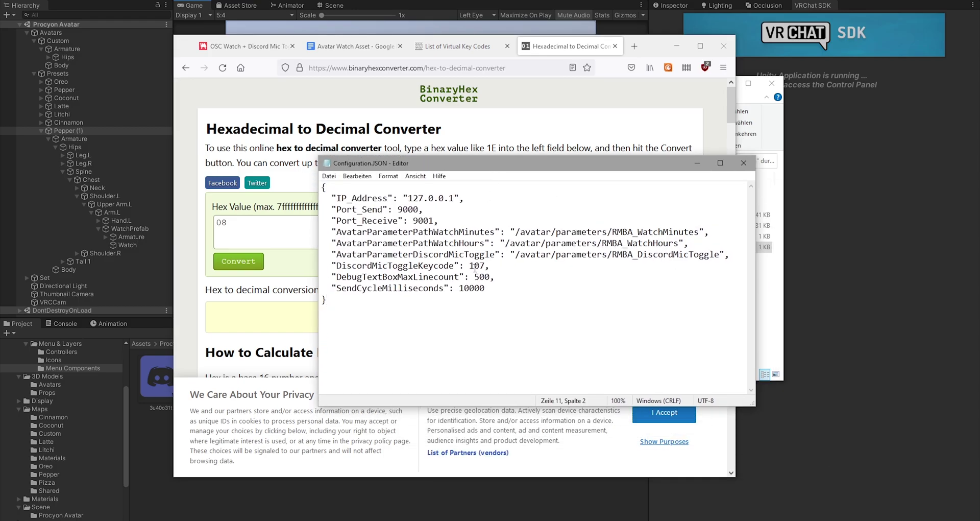
double_click(475, 267)
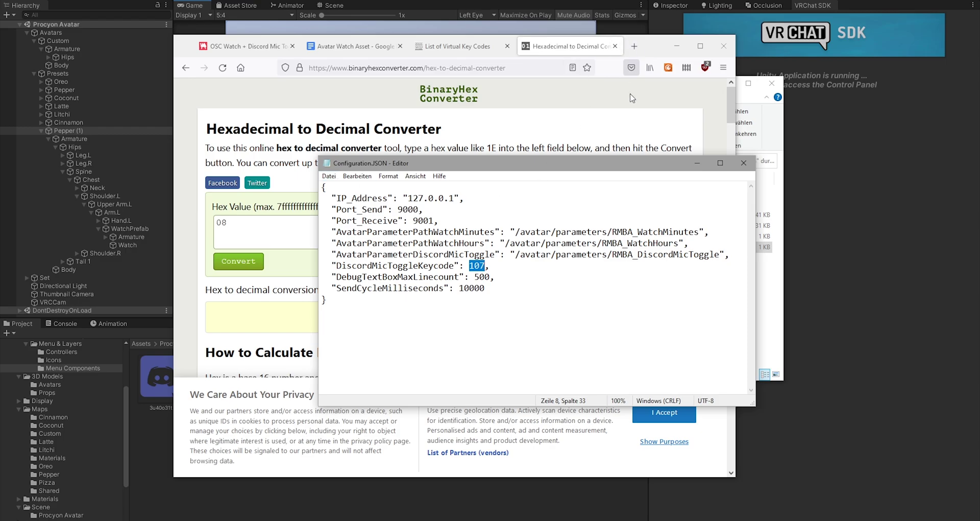
drag(577, 164, 668, 230)
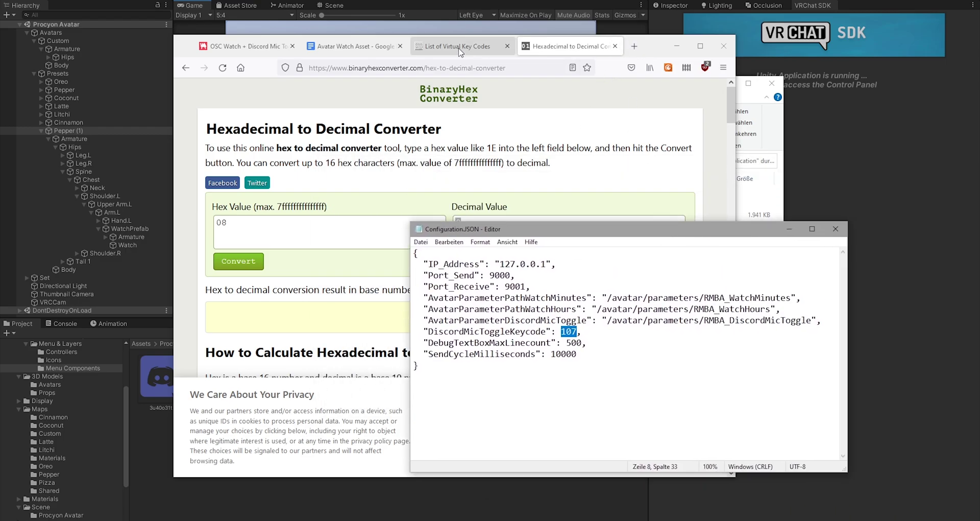
- Verify Toggle Mute is on NUMPAD + in Discord Keybinds, then exit User Settings
click(678, 46)
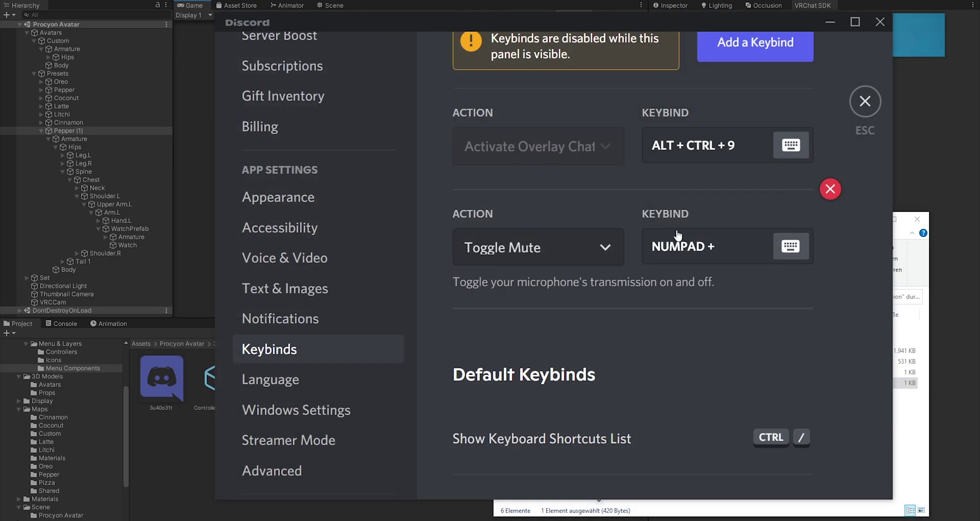
mouse_move(690, 250)
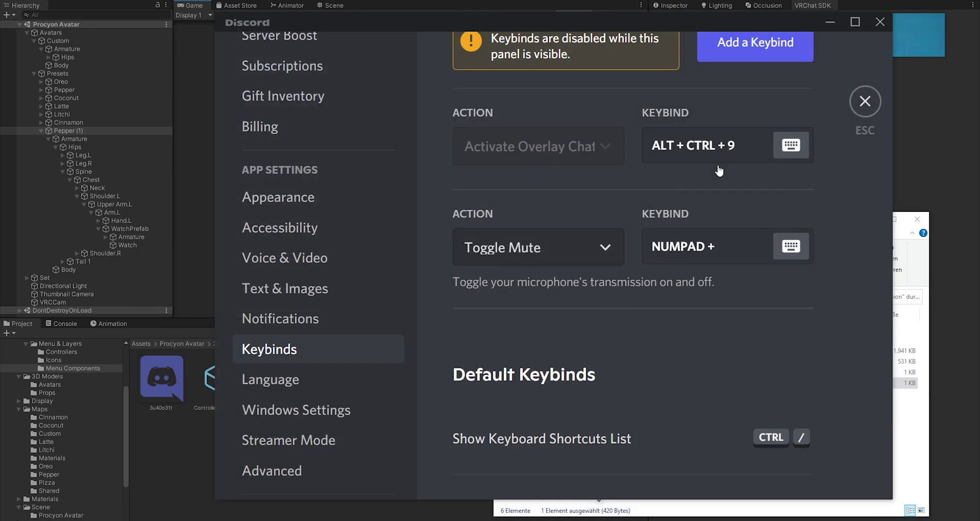
scroll(504, 96, up, 2)
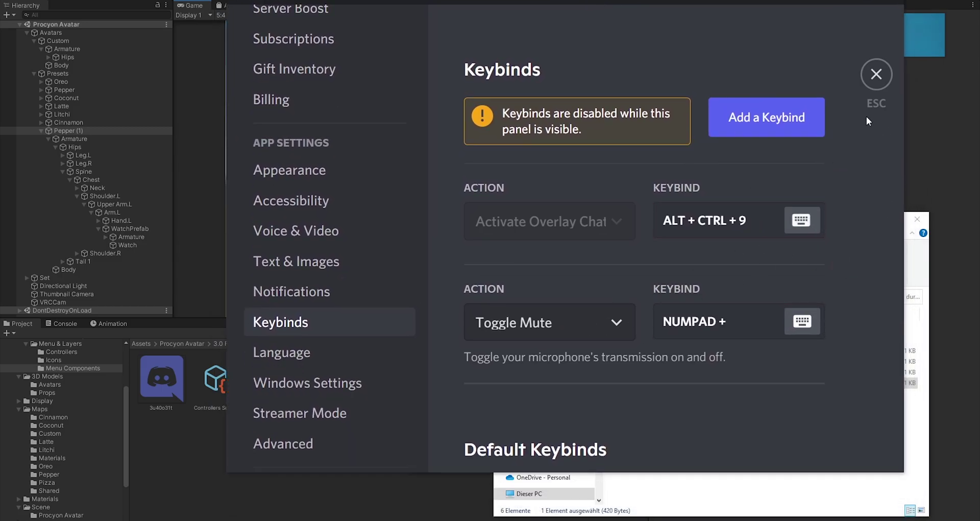
click(881, 76)
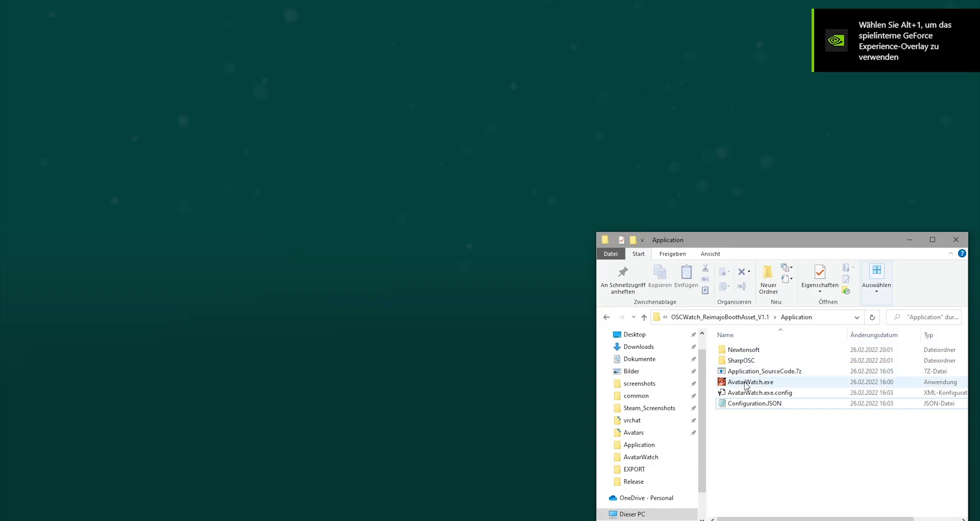
- Launch AvatarWatch.exe and grant it firewall access on private networks only, not public
click(745, 383)
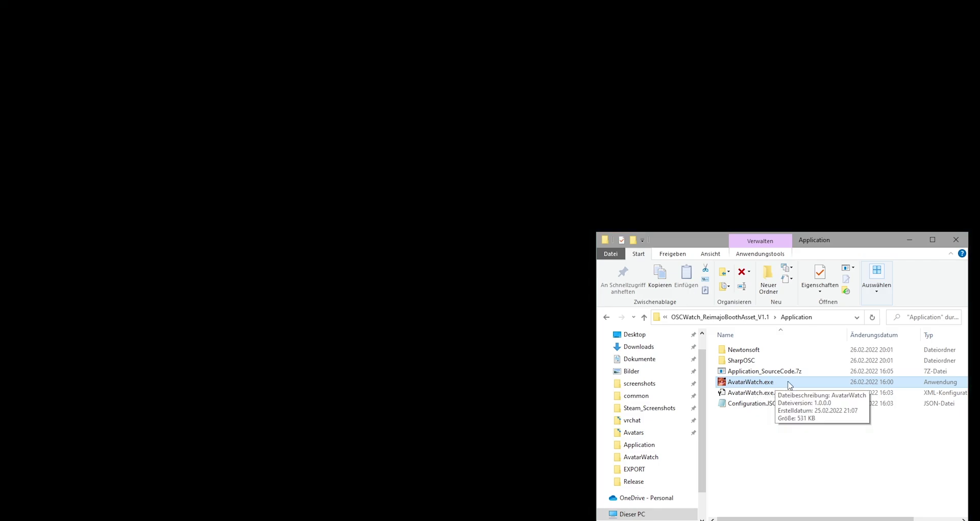
double_click(781, 385)
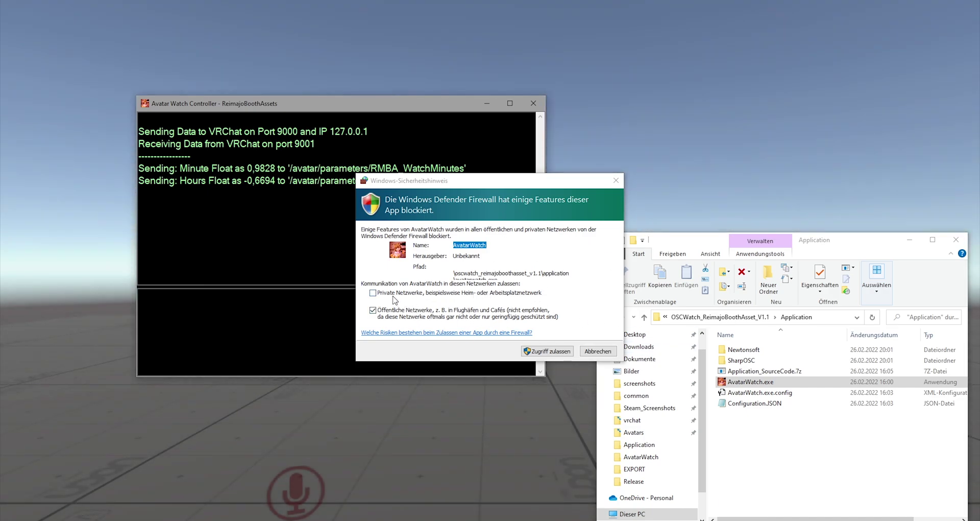
click(373, 293)
click(372, 309)
click(372, 309)
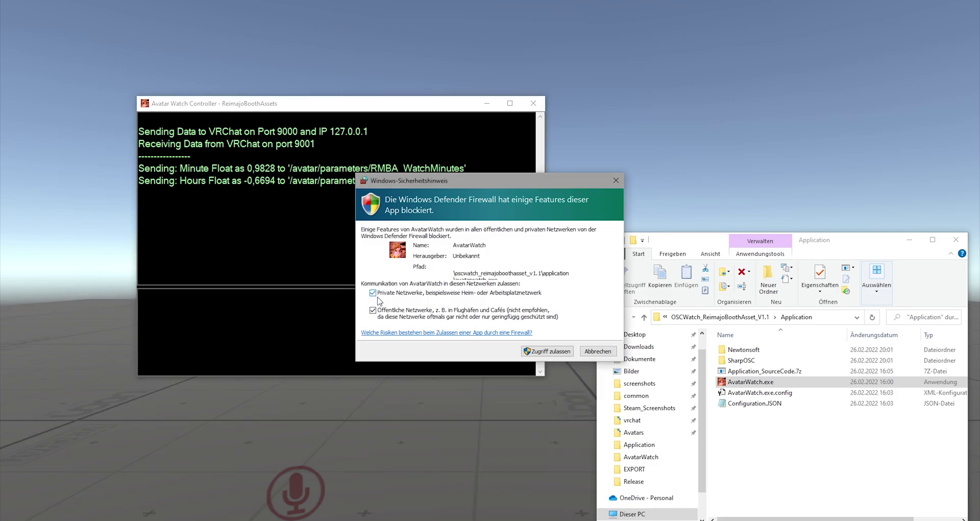
click(373, 310)
click(547, 352)
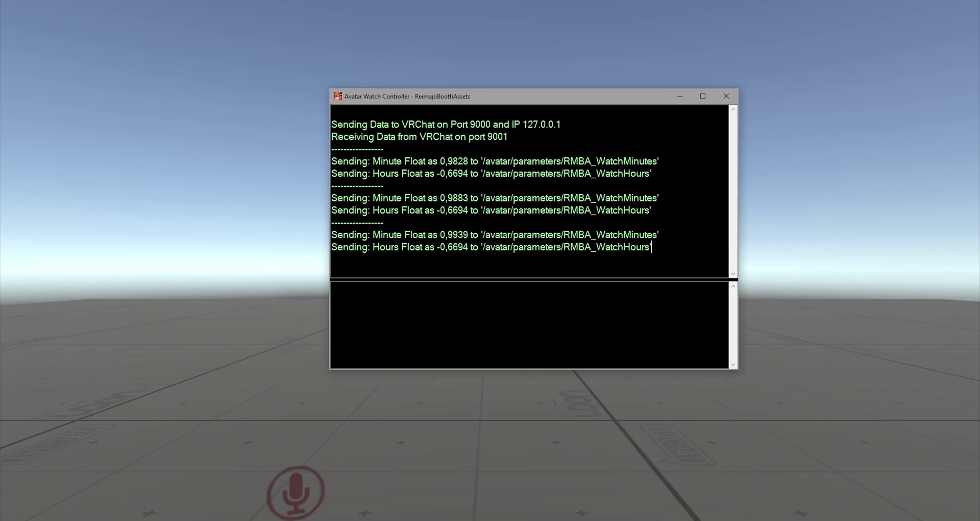
- Search 'firewa' for Windows Defender Firewall and tick Private for avatarwatch.exe in allowed apps
key(super)
text(firewa)
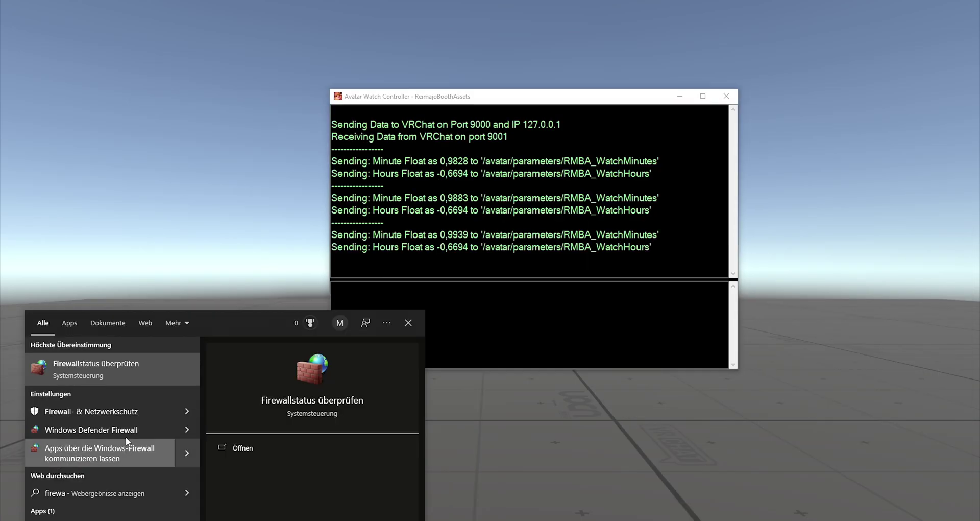
click(103, 369)
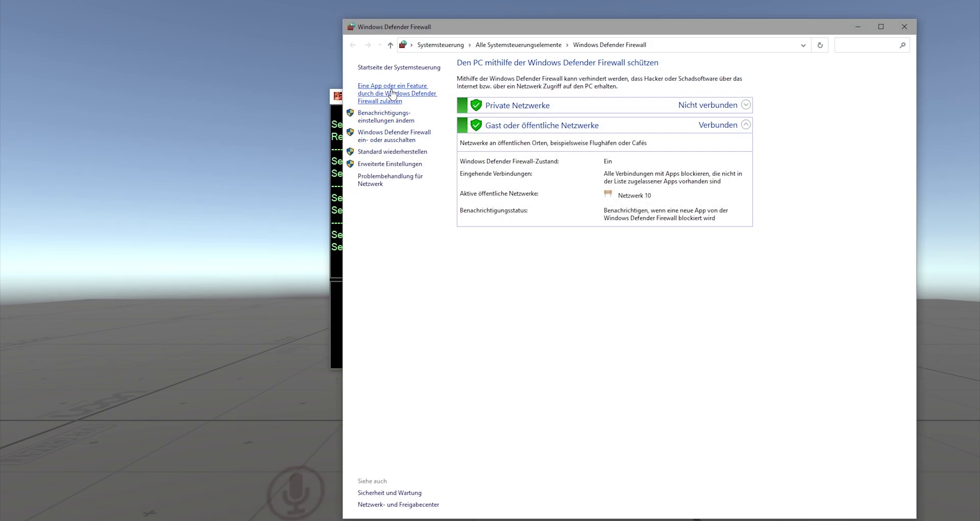
click(392, 93)
click(536, 164)
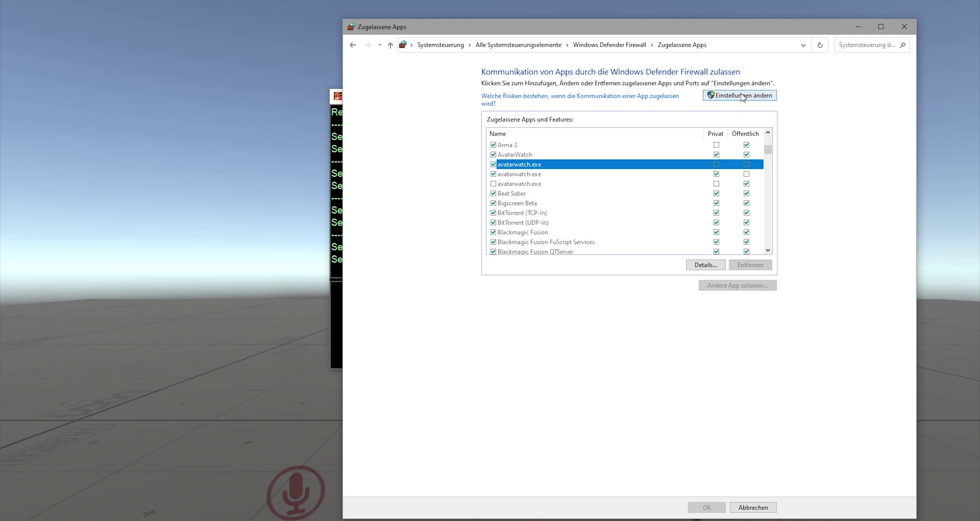
click(736, 97)
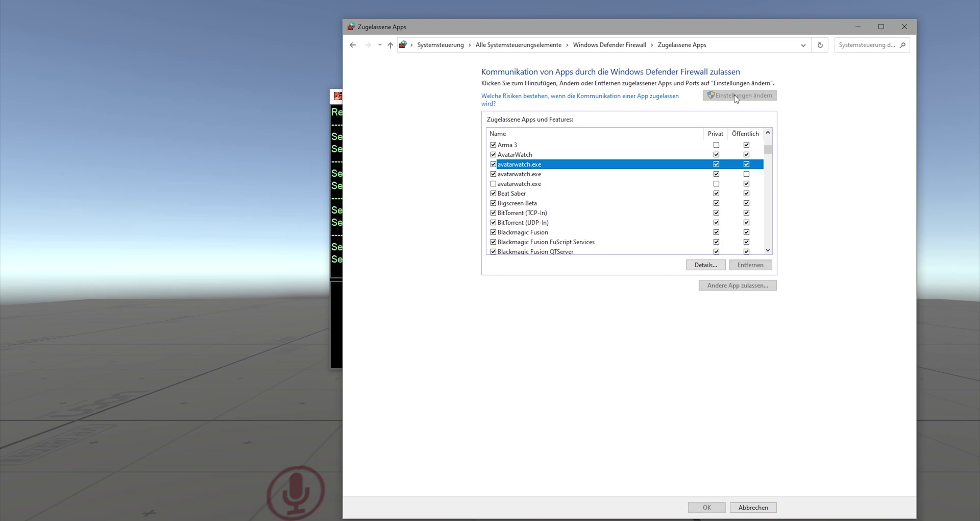
click(716, 164)
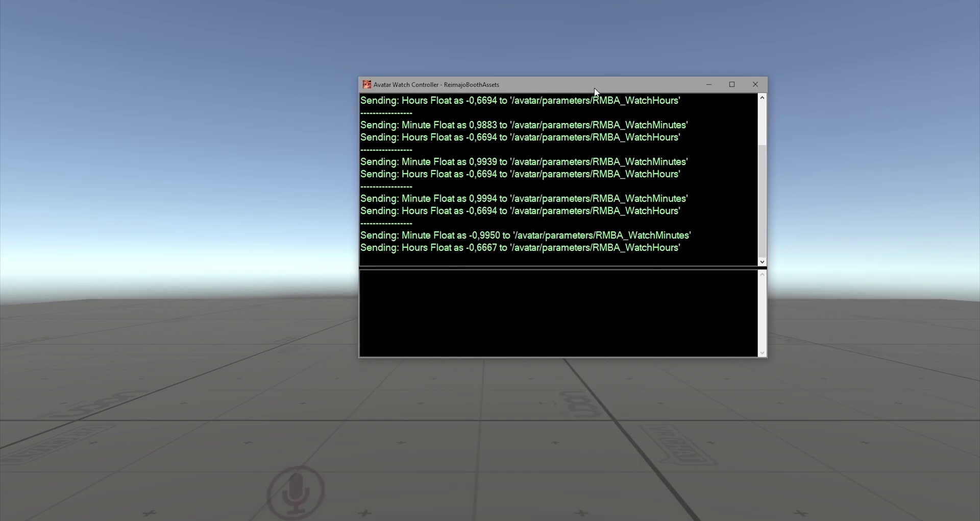
- Close the Zugelassene Apps window and drag the Avatar Watch Controller console aside
click(904, 26)
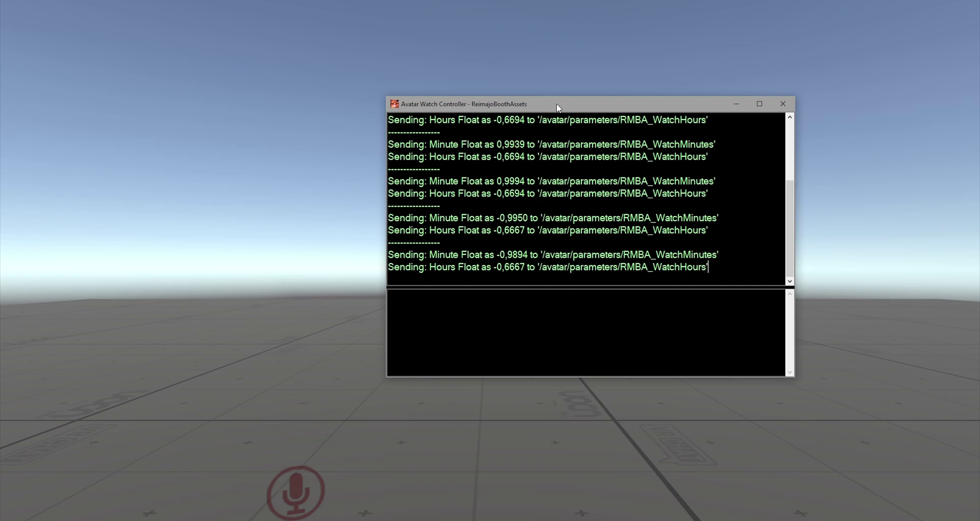
mouse_move(557, 105)
mouse_down()
mouse_move(529, 92)
mouse_move(560, 93)
mouse_up()
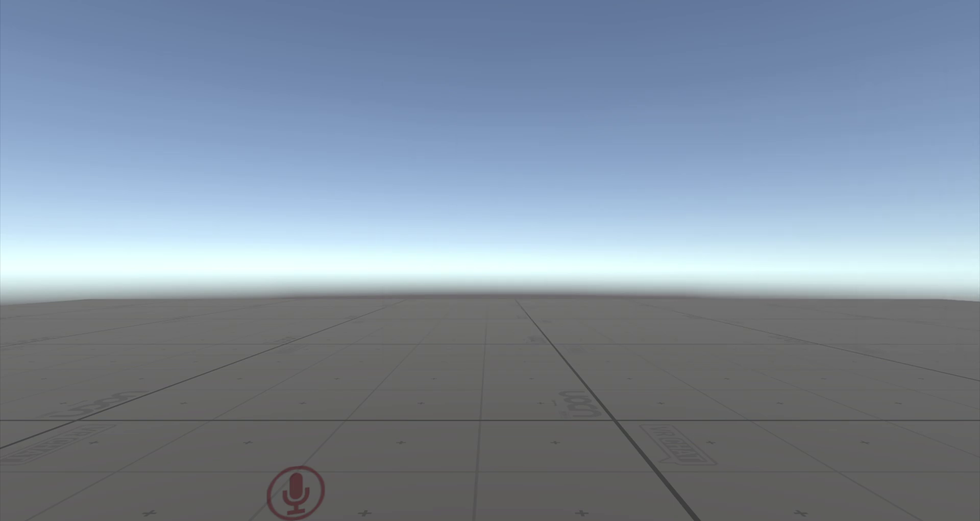
- In the action menu, go to Options > OSC and switch OSC off
key(Escape)
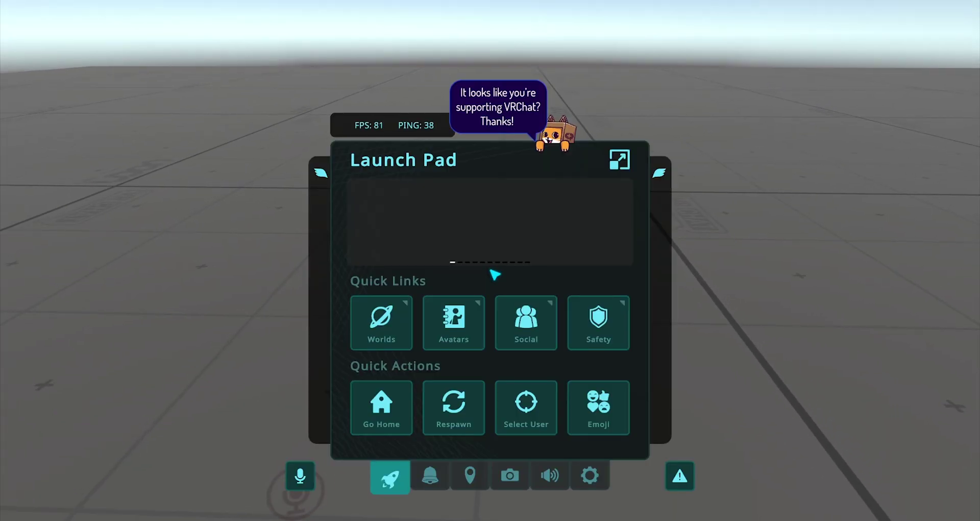
key(Escape)
key(r)
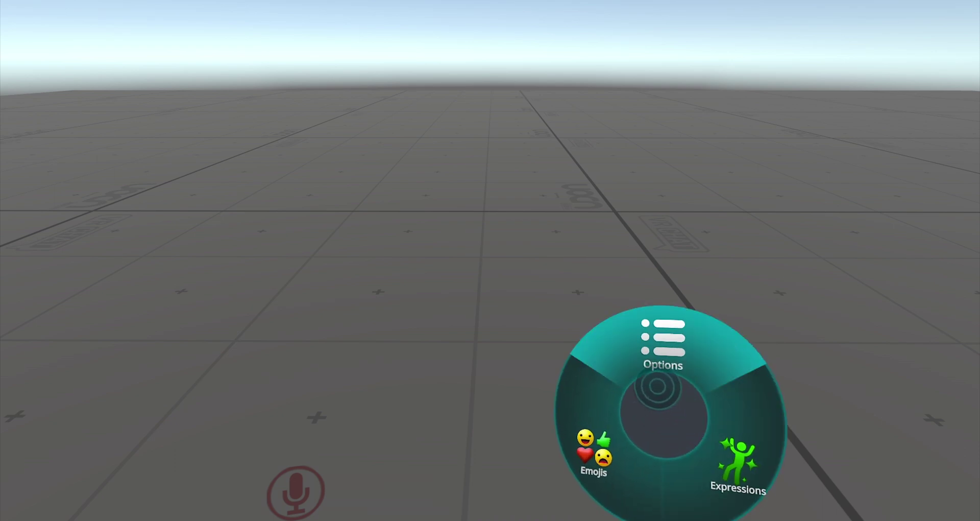
click(658, 386)
click(648, 428)
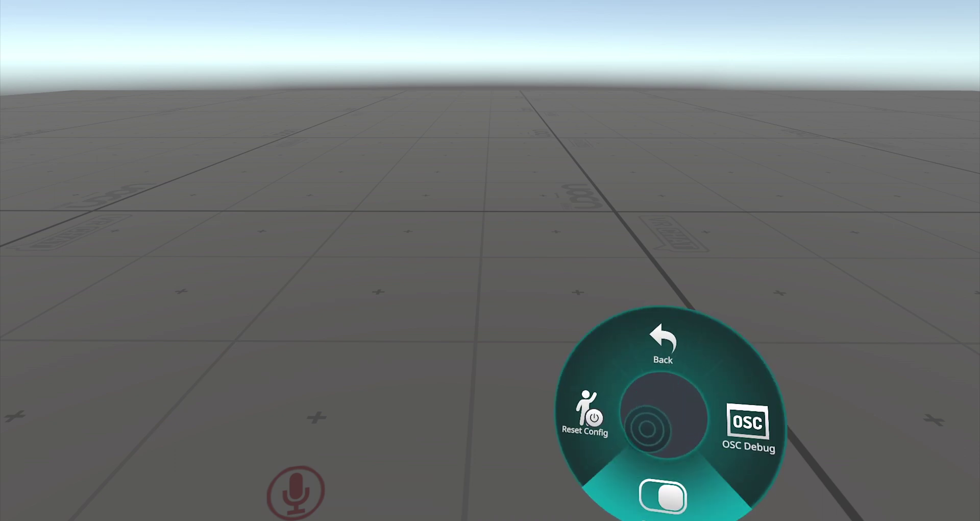
click(648, 431)
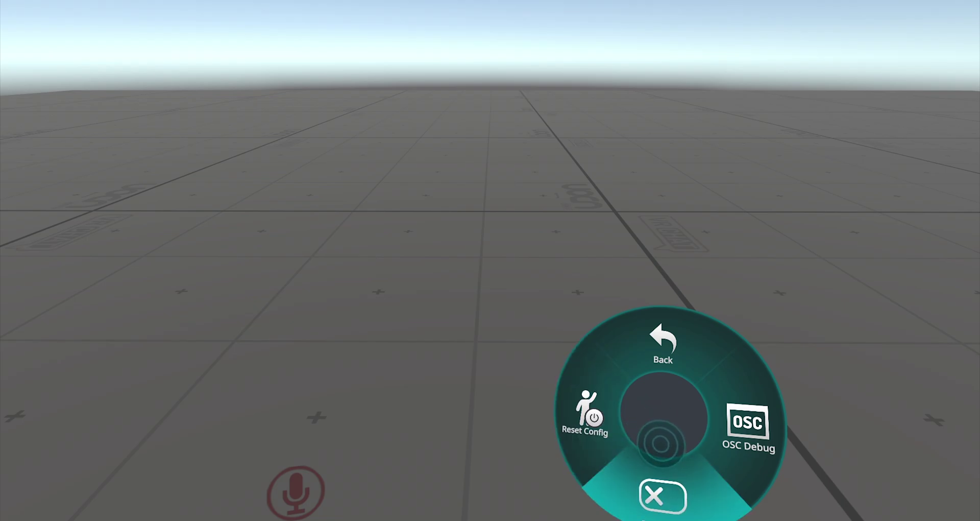
- Move back and forth between the main action menu and Options > OSC, then dismiss the menu
click(663, 347)
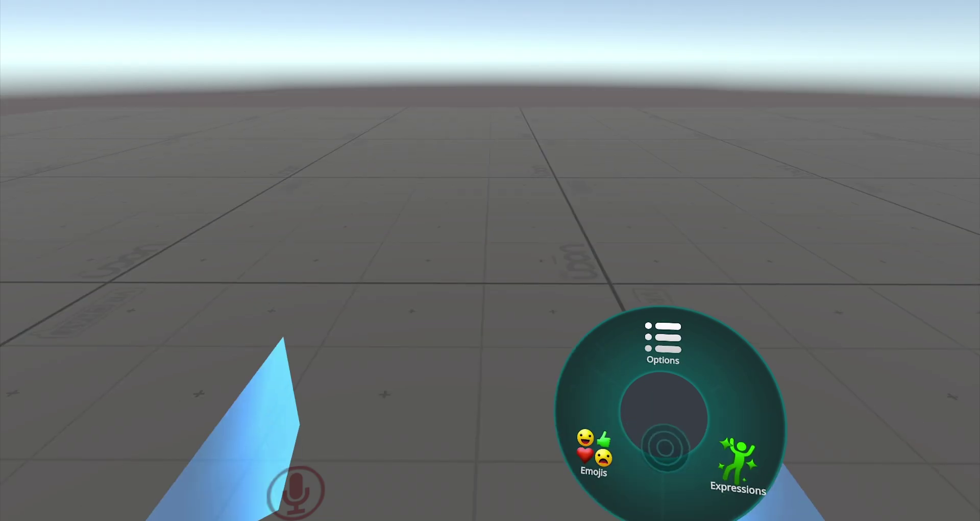
click(663, 337)
click(647, 429)
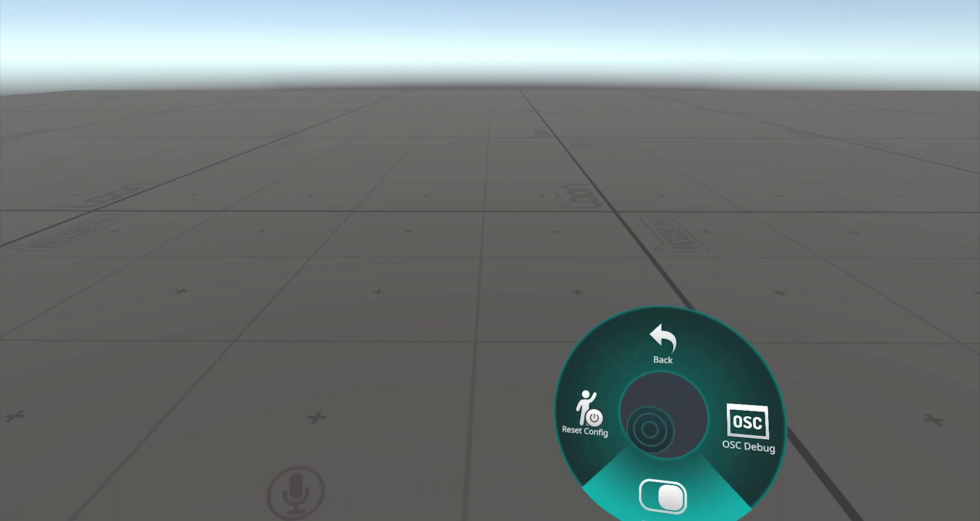
click(663, 347)
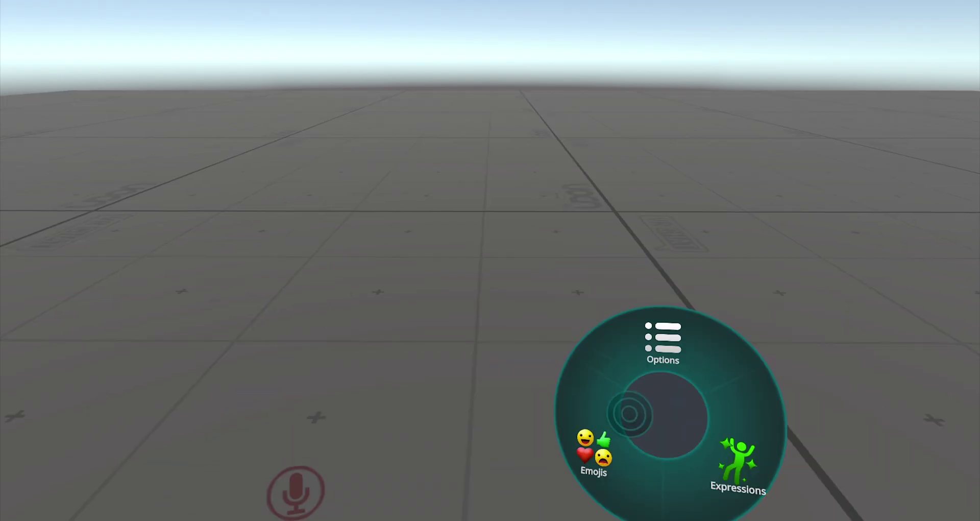
click(663, 340)
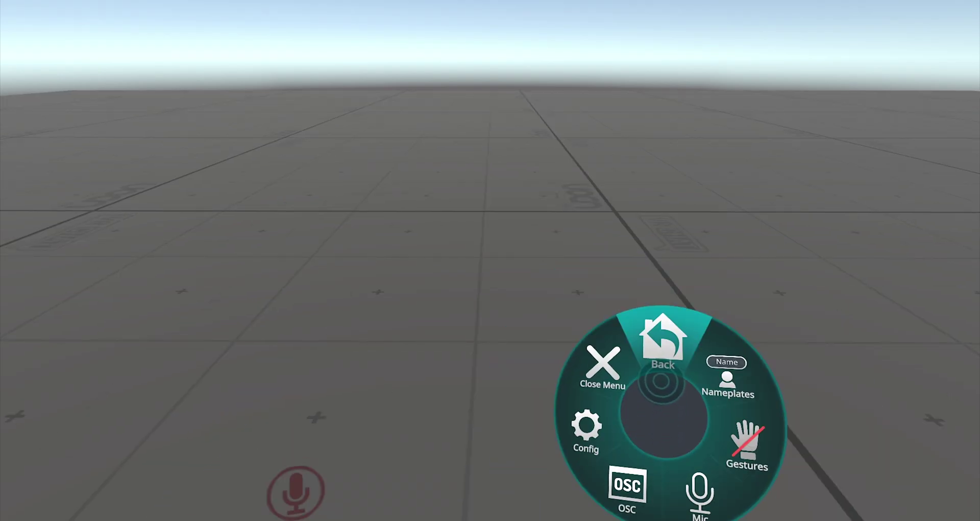
click(663, 347)
key(Escape)
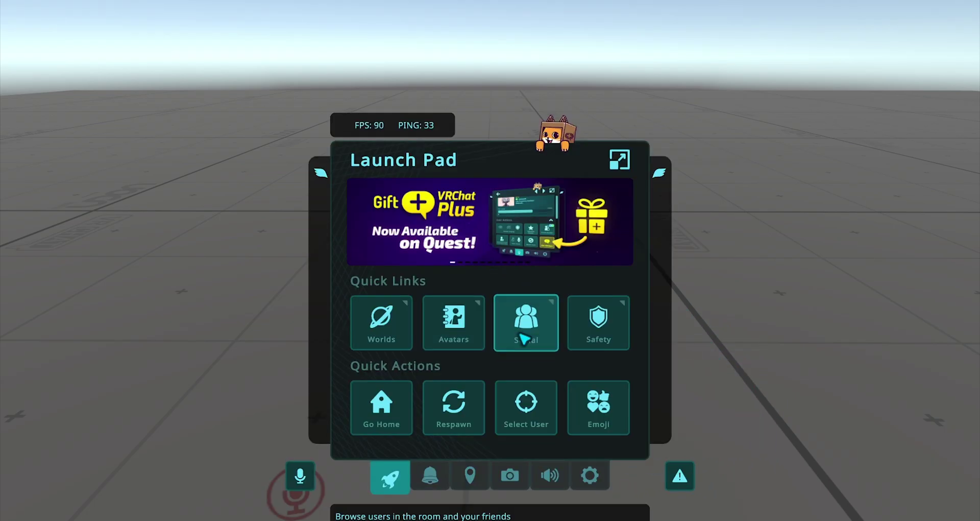
key(Escape)
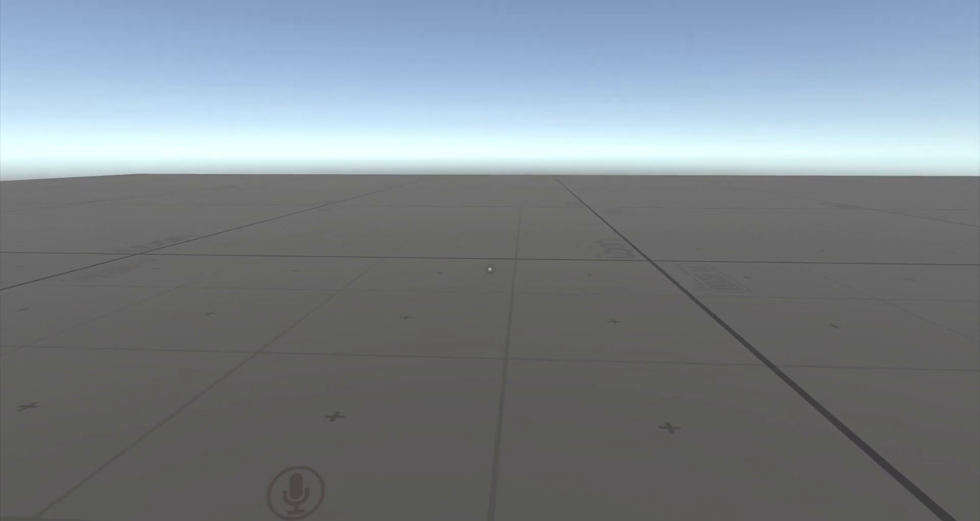
- Reopen the action menu at Options > OSC so OSC is enabled again
key(r)
click(663, 339)
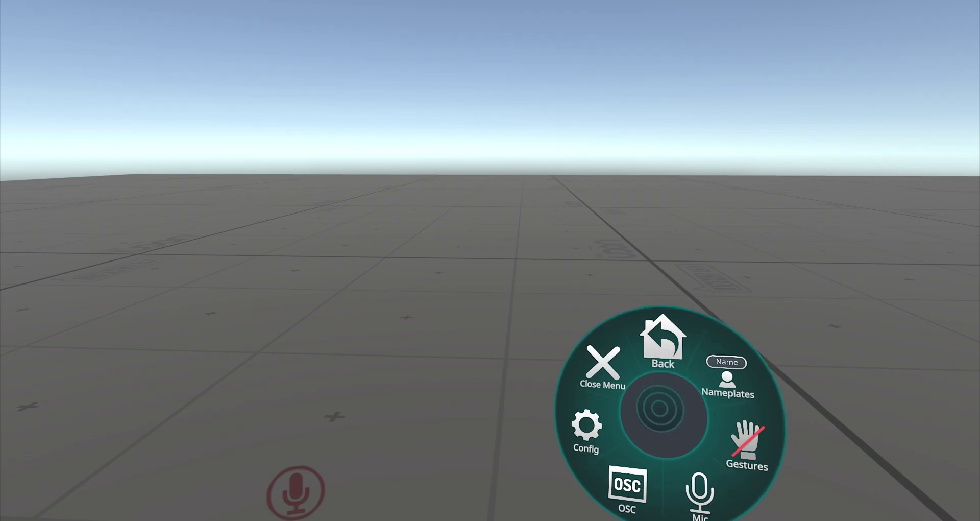
click(628, 481)
key(r)
key(r)
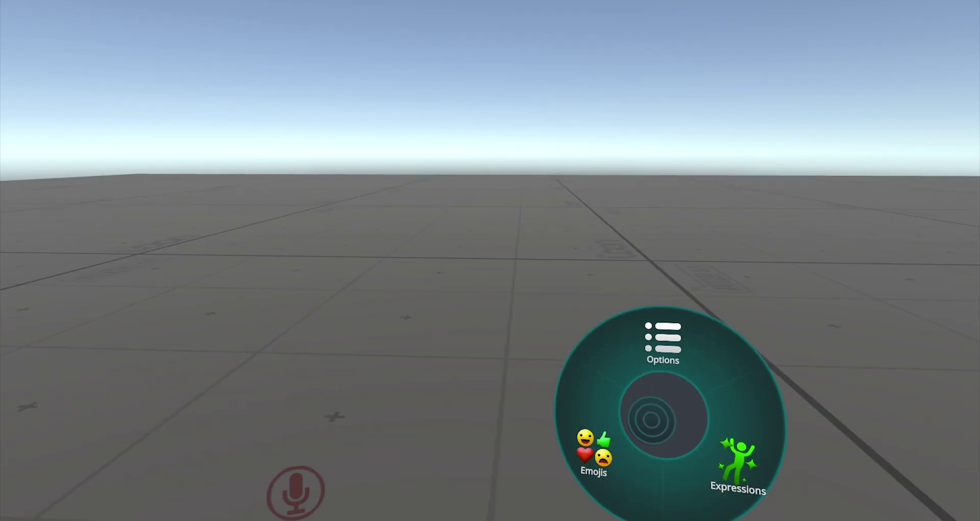
click(662, 330)
click(628, 482)
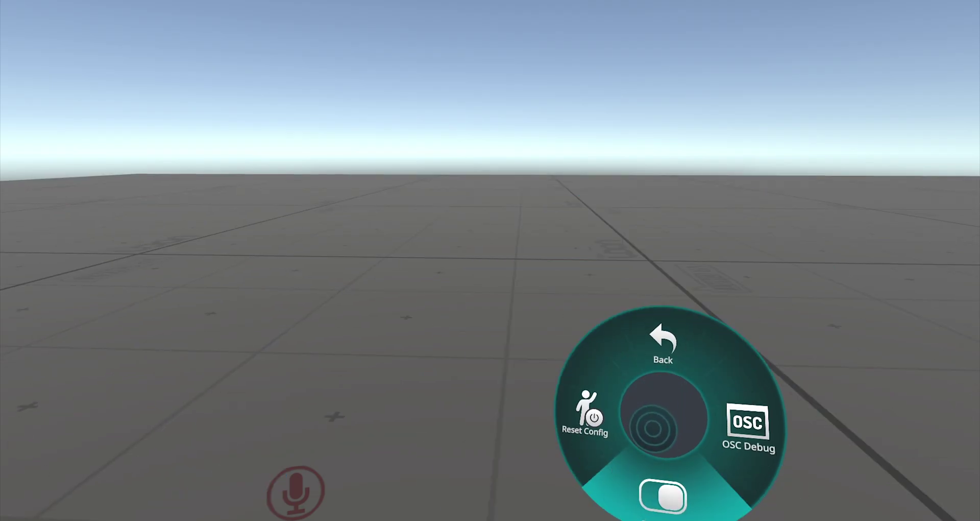
- Show the OSC Debug overlay and close the action menu to view it
click(693, 413)
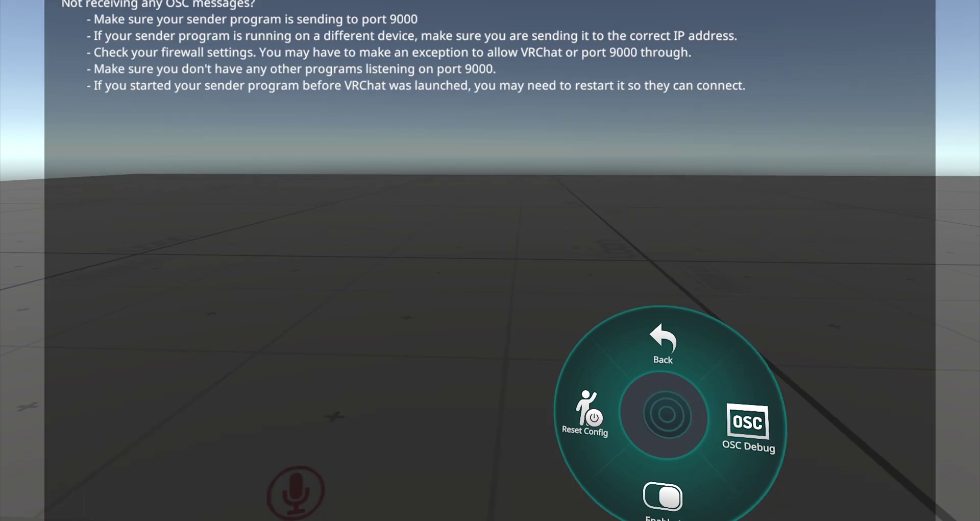
key(r)
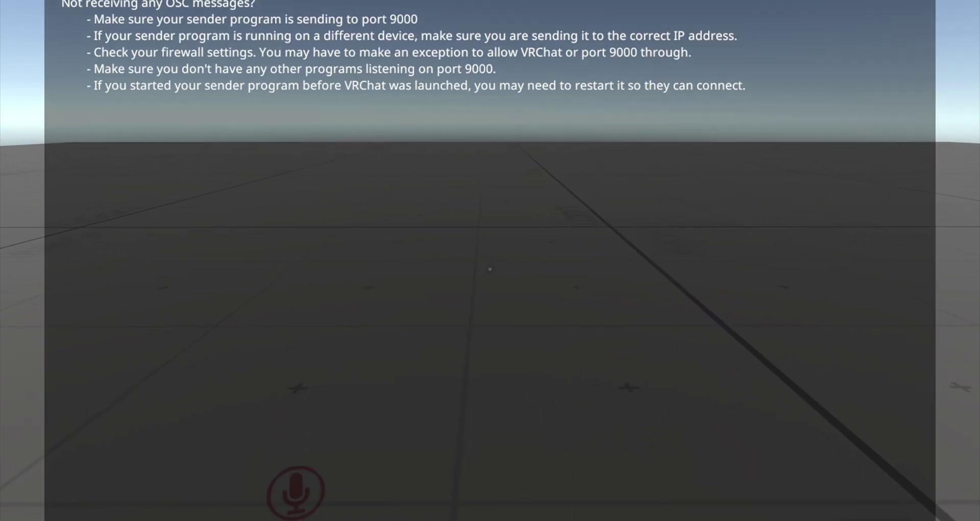
mouse_move(490, 269)
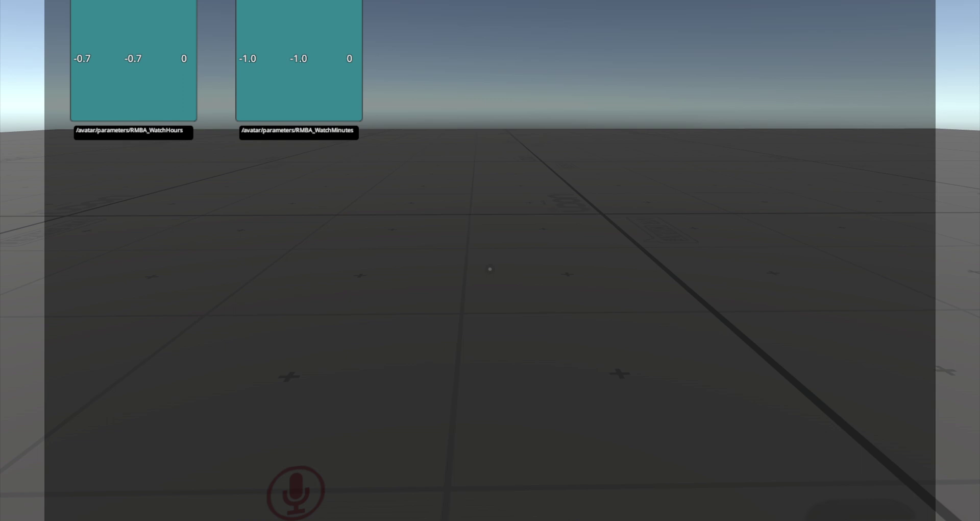
- Reopen the action menu, switch OSC Debug off, and return to the main page
key(r)
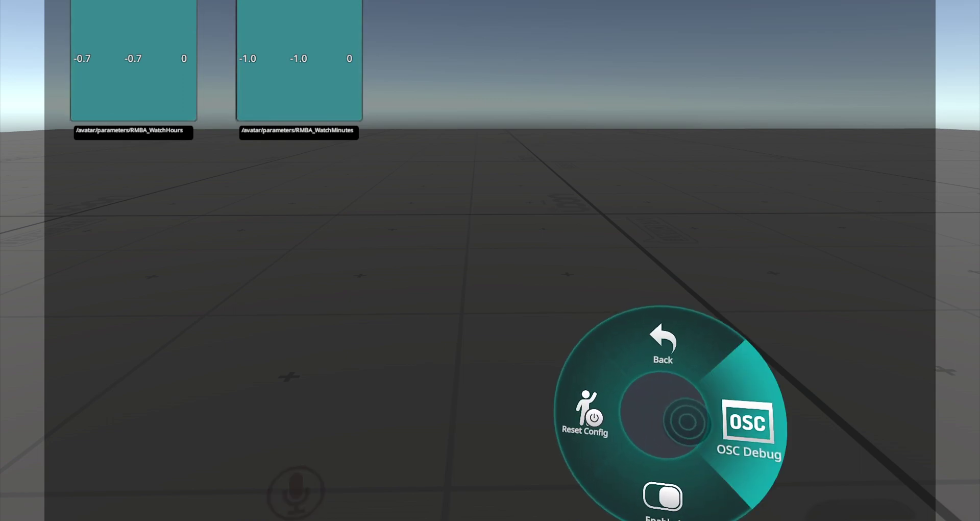
click(748, 429)
click(662, 342)
- Reopen the action menu and return it to its root page
key(r)
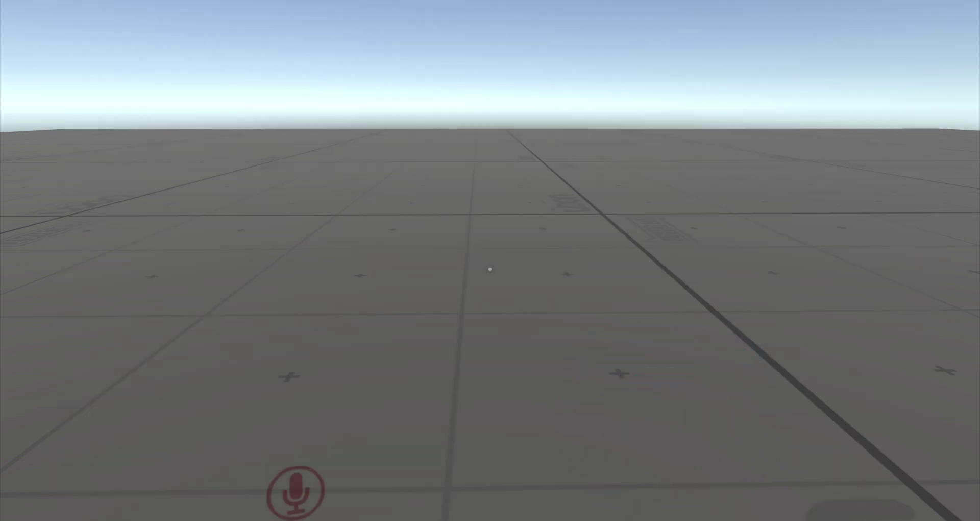
key(r)
click(663, 385)
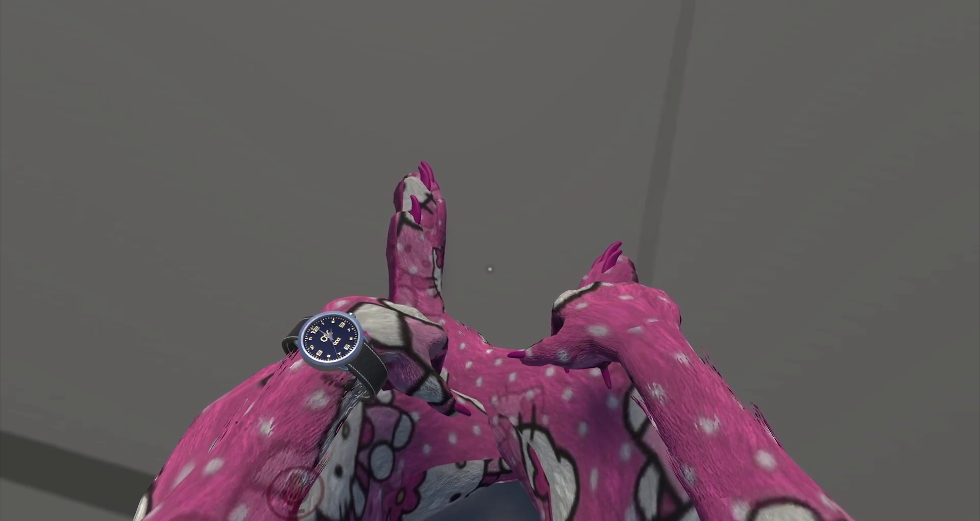
- Move the watch controller console down-right, refocus VRChat, and trigger the Discord Mic toggle
drag(561, 138, 598, 189)
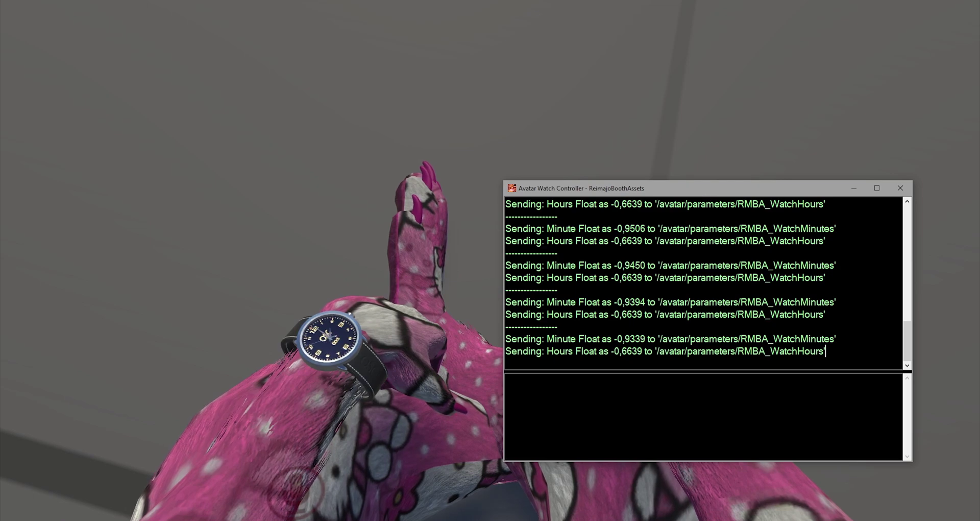
click(405, 216)
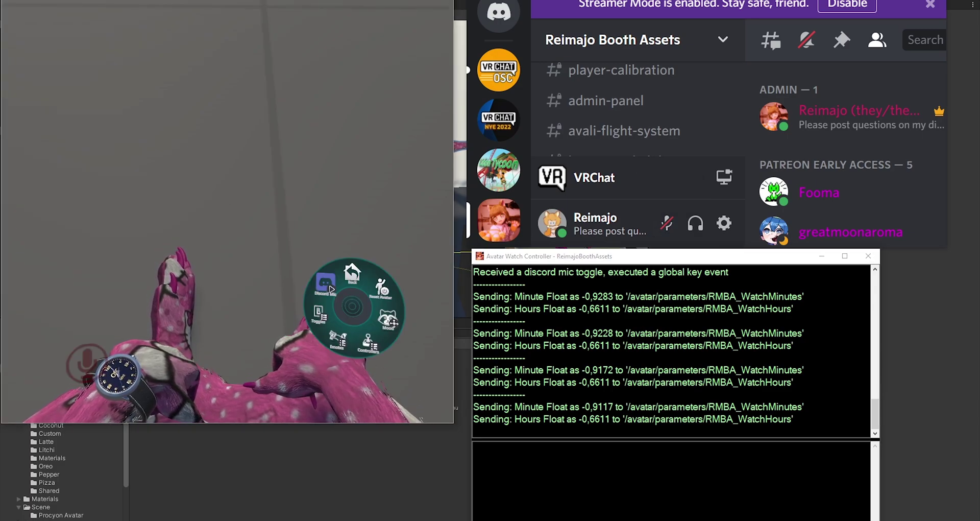
click(320, 280)
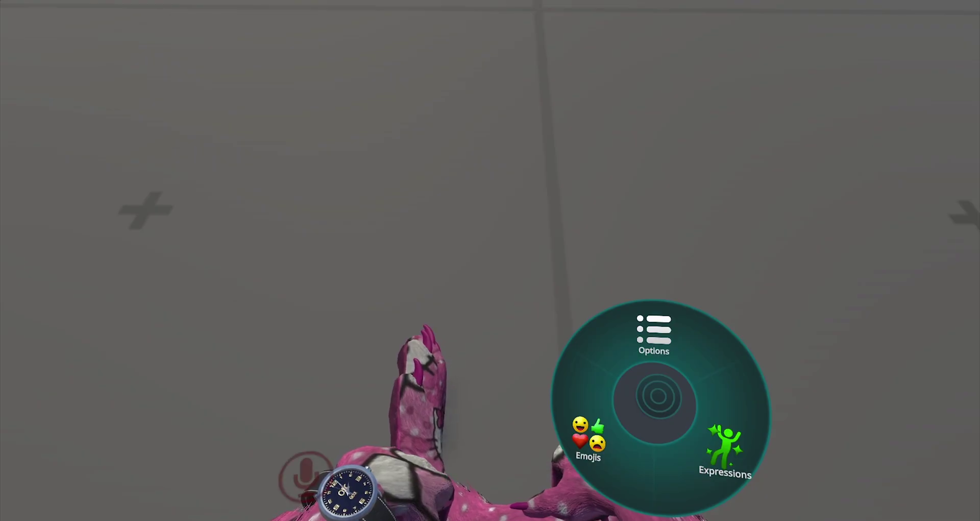
- Switch to Firefox and its Avatar Watch Asset Google Docs tab
key(super)
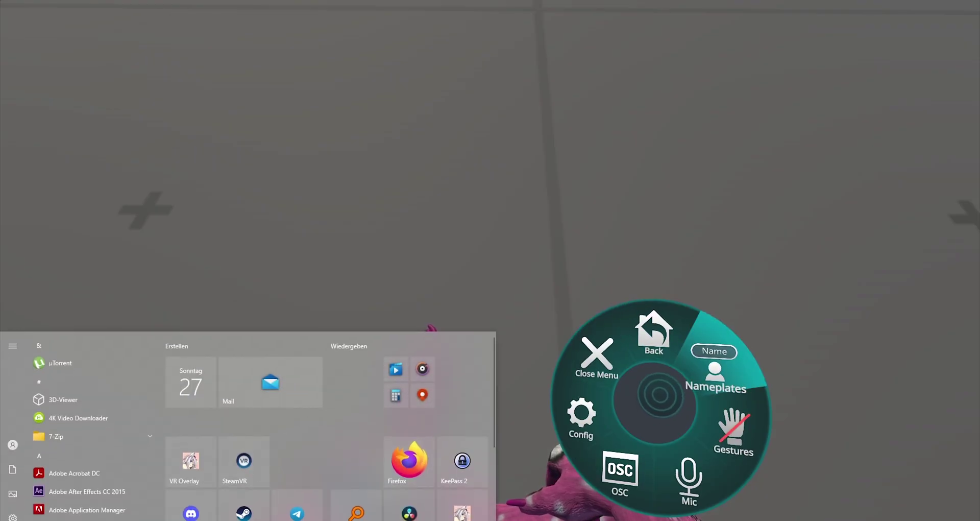
mouse_move(72, 520)
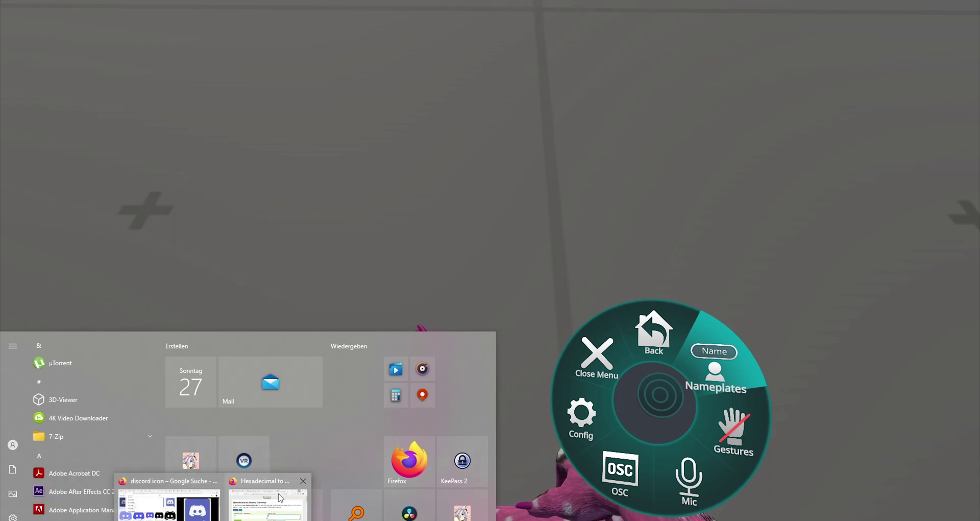
click(268, 498)
click(353, 46)
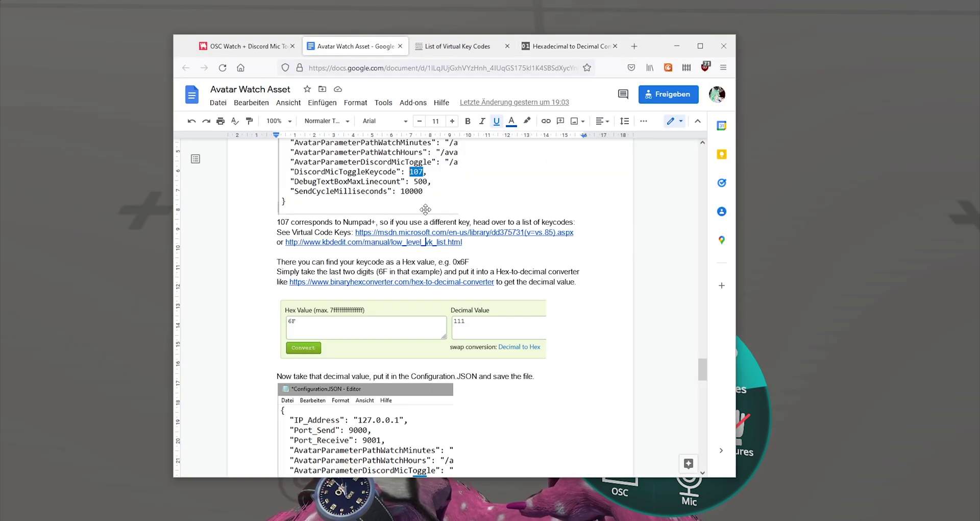
- Scroll to the top of the guide and follow its Discord invite link
scroll(429, 218, up, 8)
scroll(648, 291, up, 5)
drag(702, 316, 711, 135)
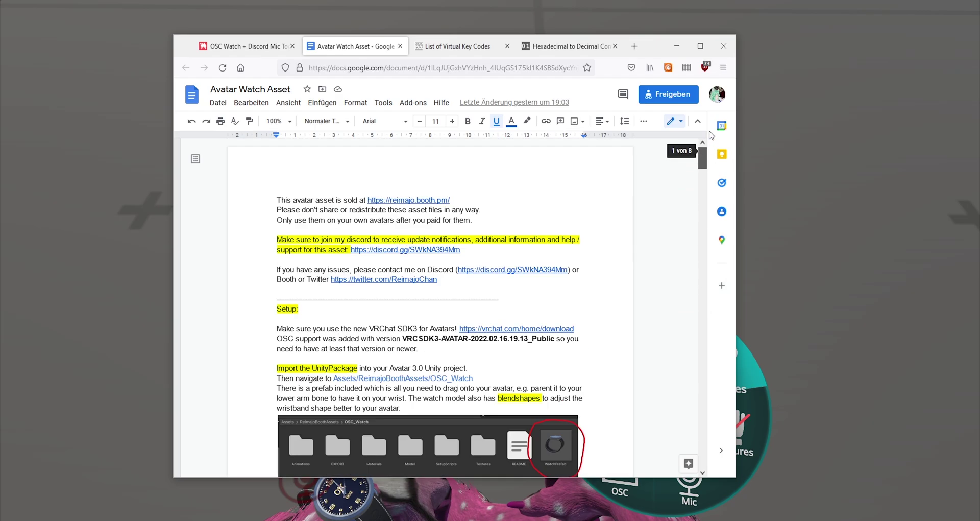
scroll(518, 332, down, 20)
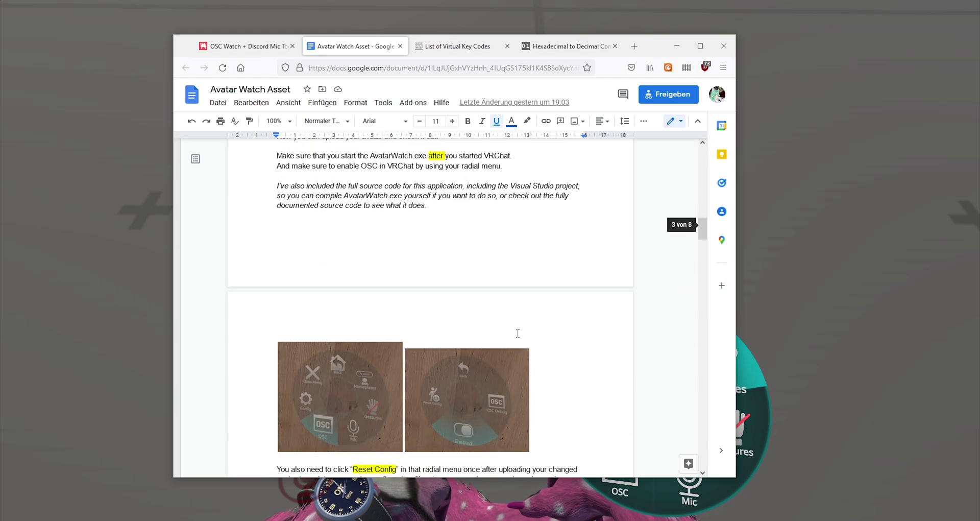
scroll(516, 332, down, 8)
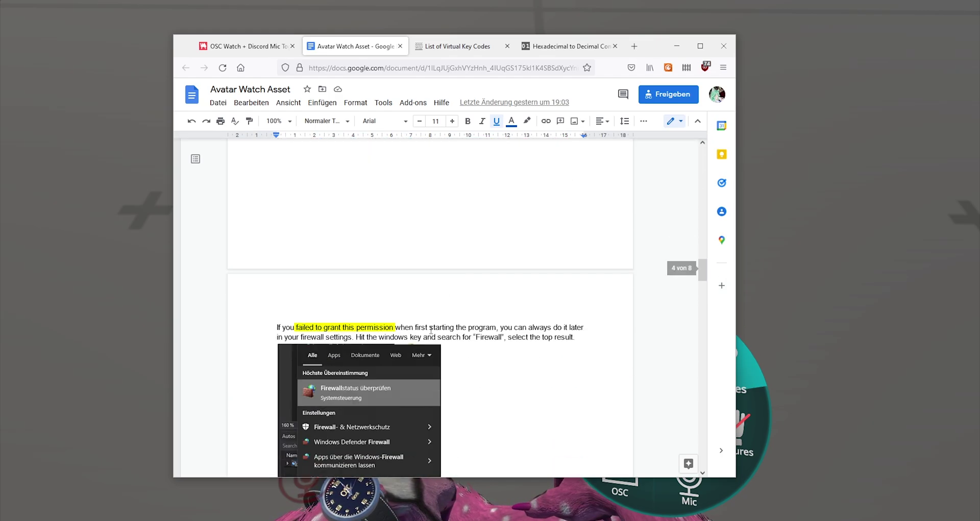
scroll(541, 322, up, 20)
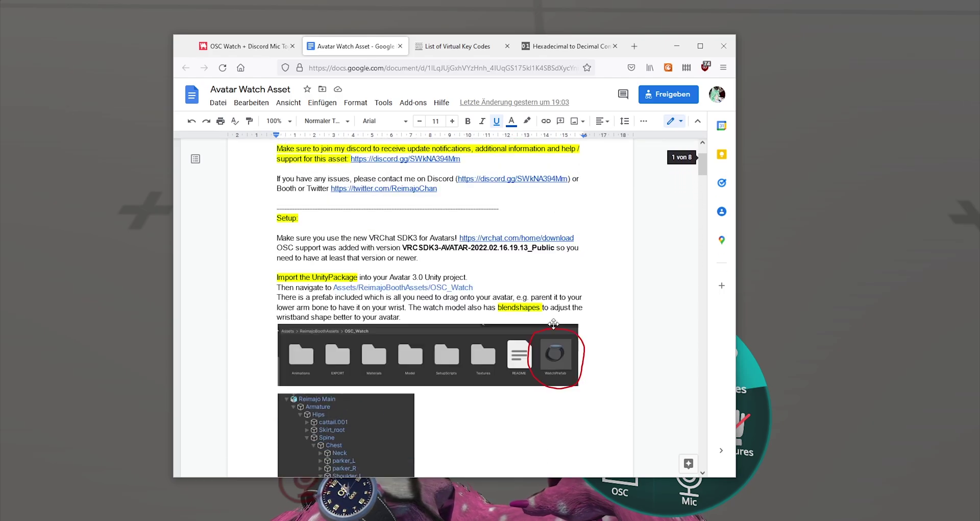
click(400, 249)
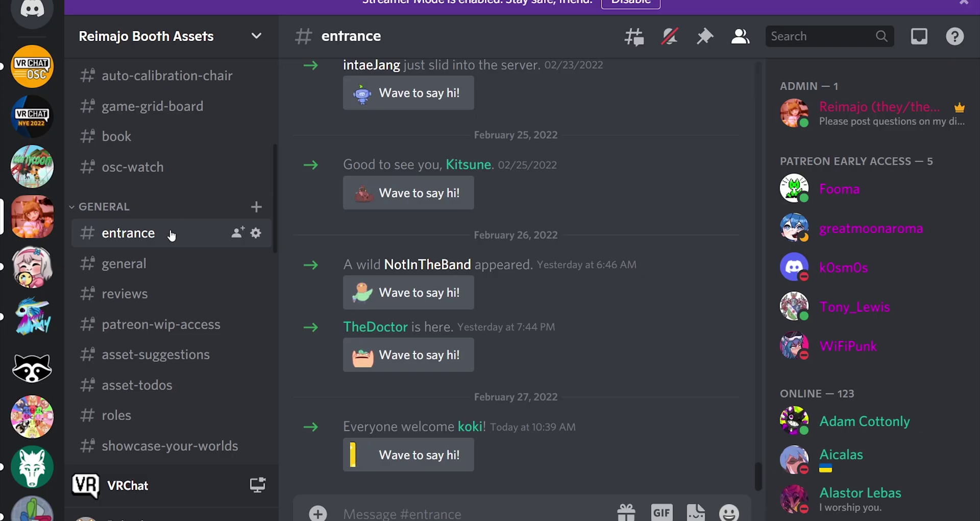
- Open the roles channel in Discord and scroll through the channel list
scroll(164, 255, down, 3)
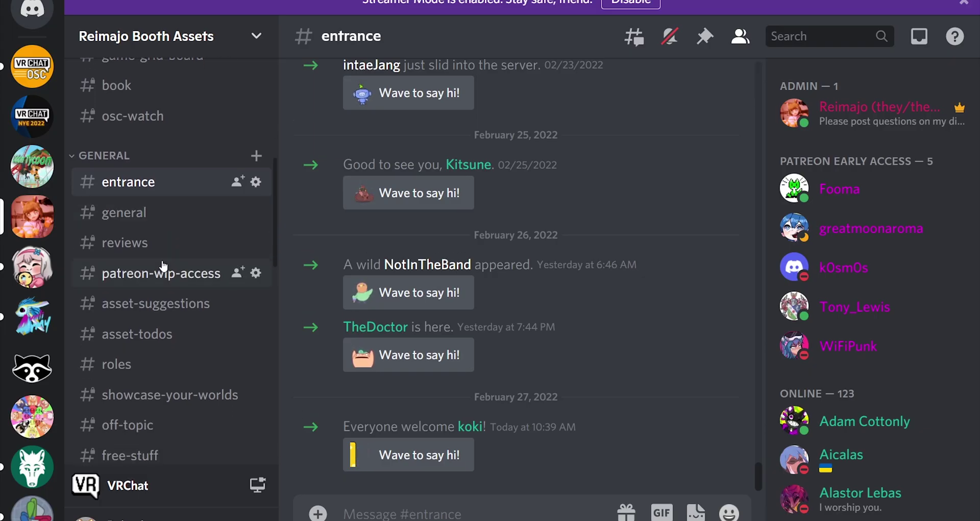
click(169, 314)
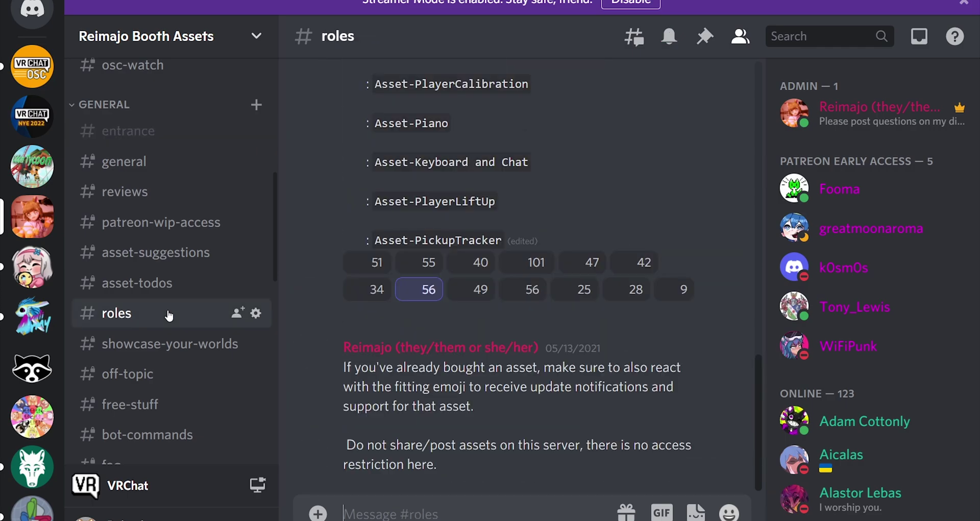
scroll(567, 217, up, 5)
scroll(564, 219, up, 10)
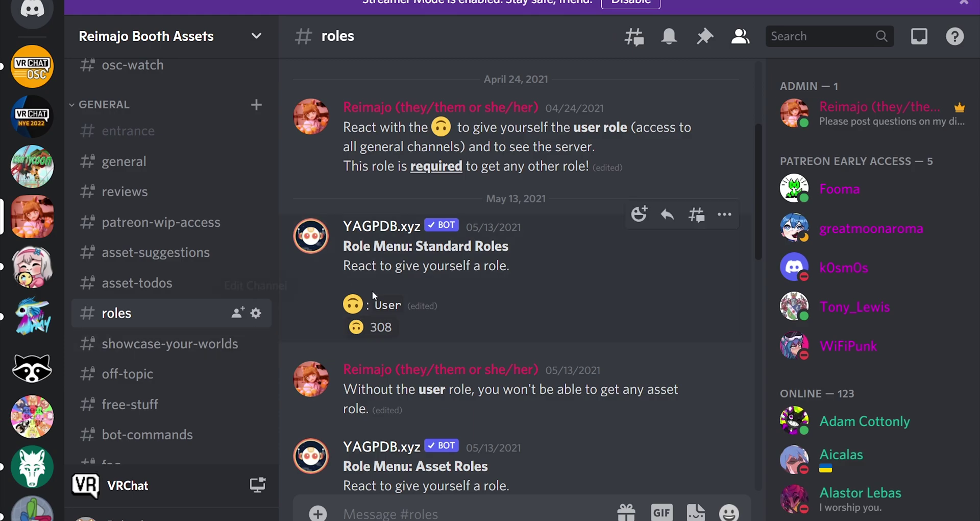
scroll(368, 295, down, 6)
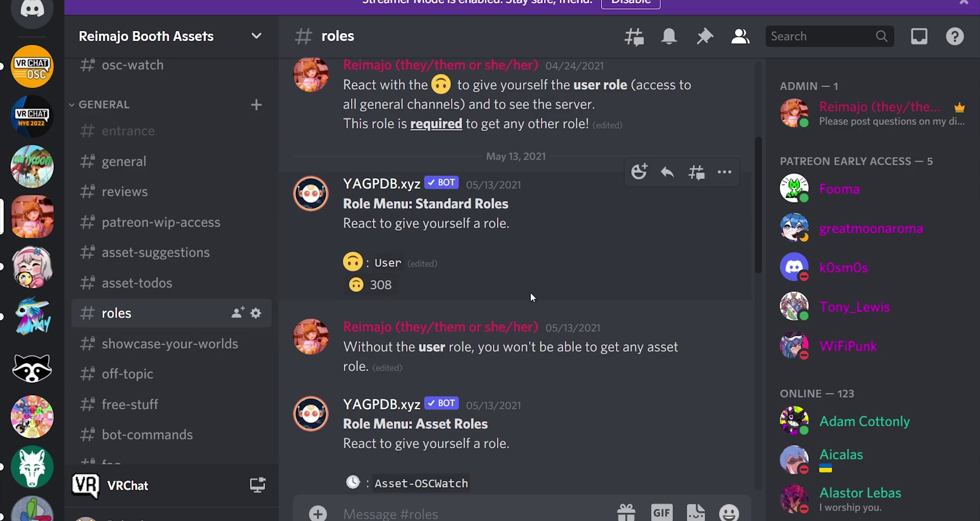
scroll(491, 296, down, 1)
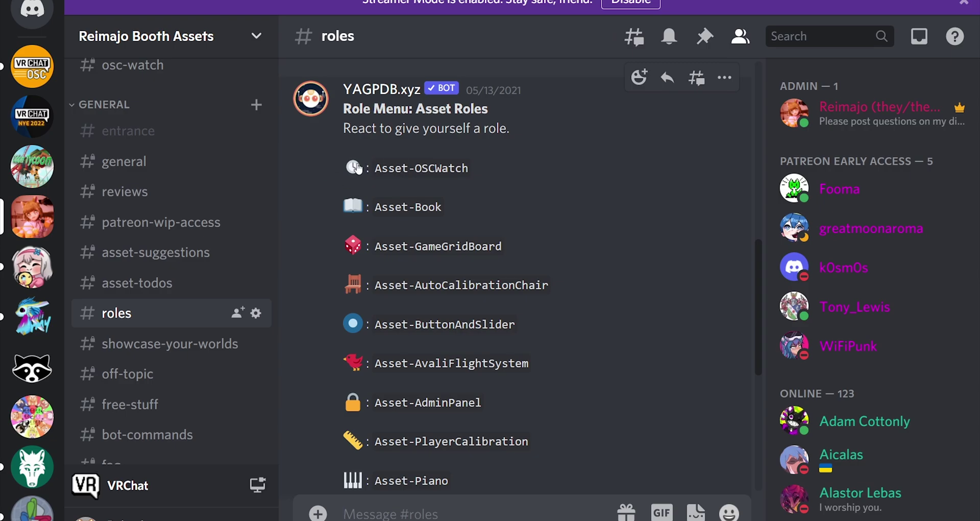
scroll(423, 193, down, 5)
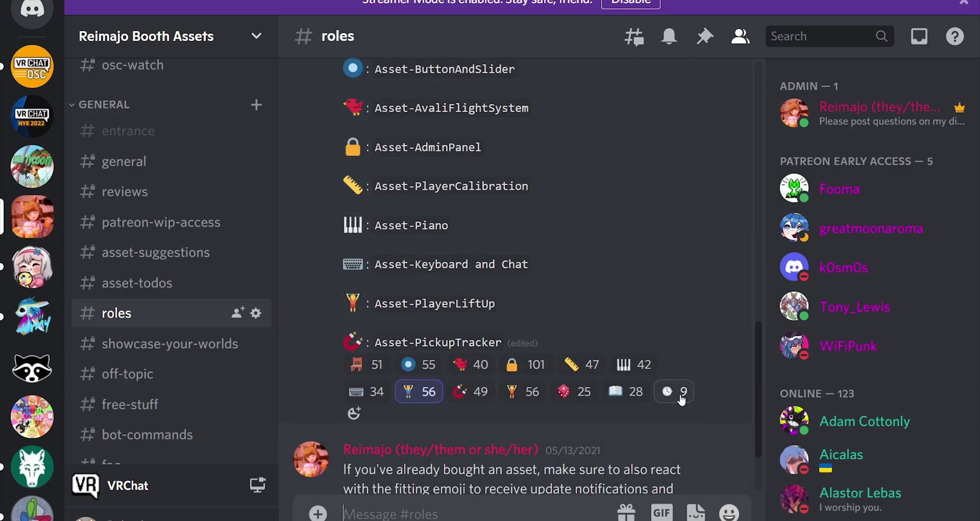
scroll(182, 288, down, 8)
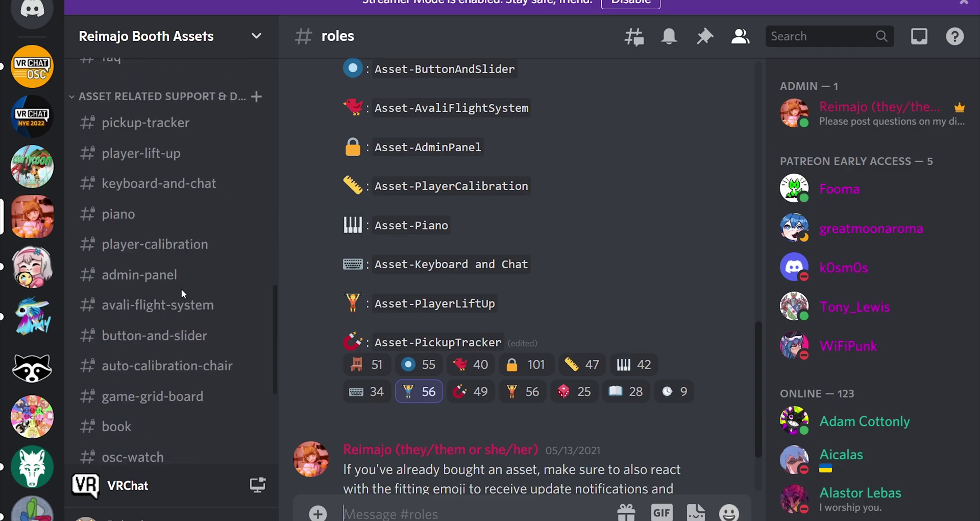
scroll(173, 240, down, 4)
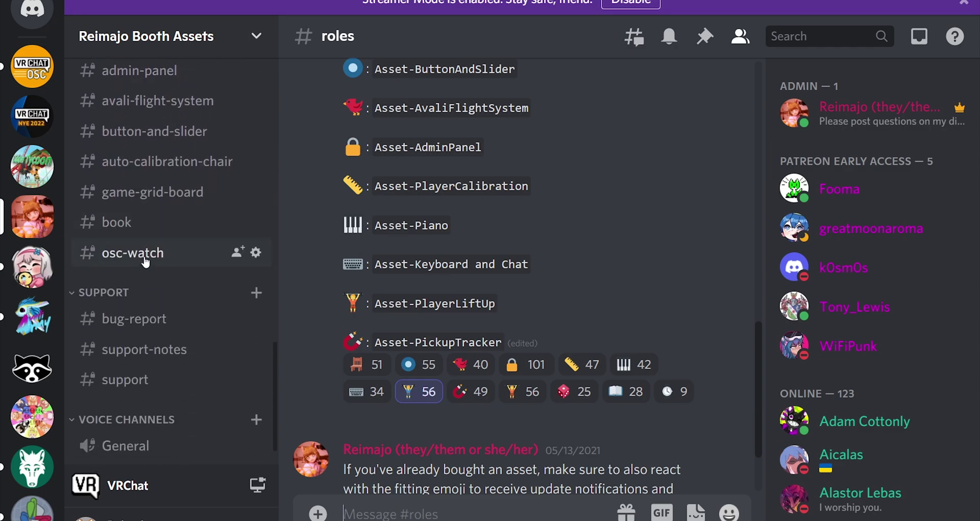
- Open the osc-watch channel, scroll to its start, and switch to the BOOTH OSC Watch page
click(145, 261)
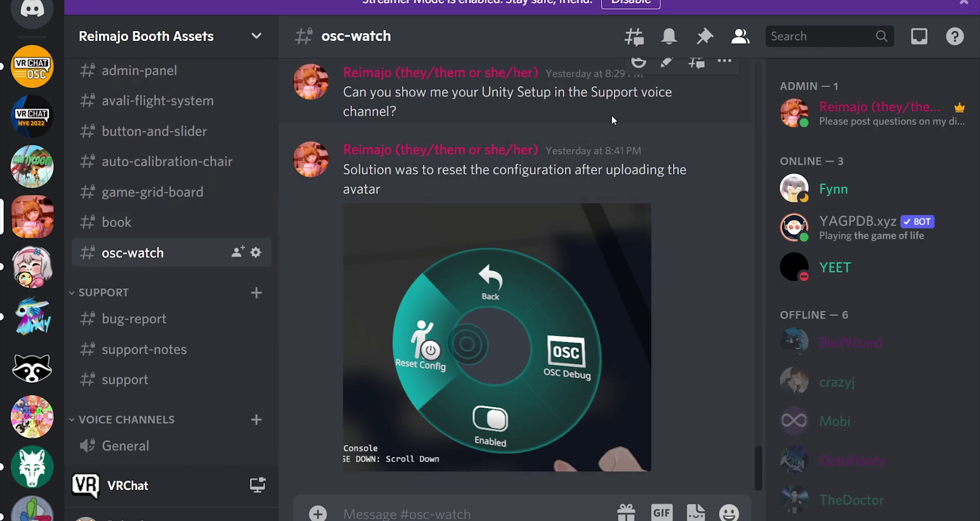
scroll(435, 220, up, 7)
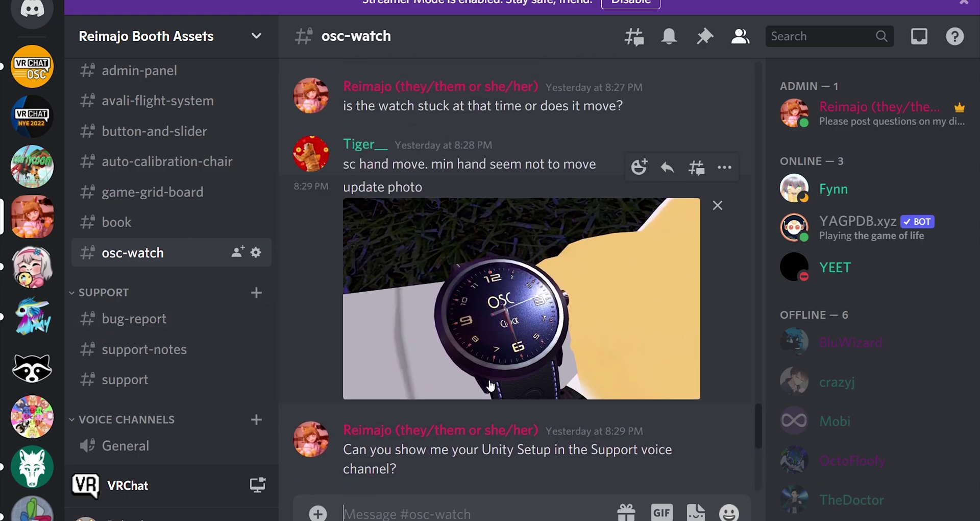
scroll(182, 300, up, 5)
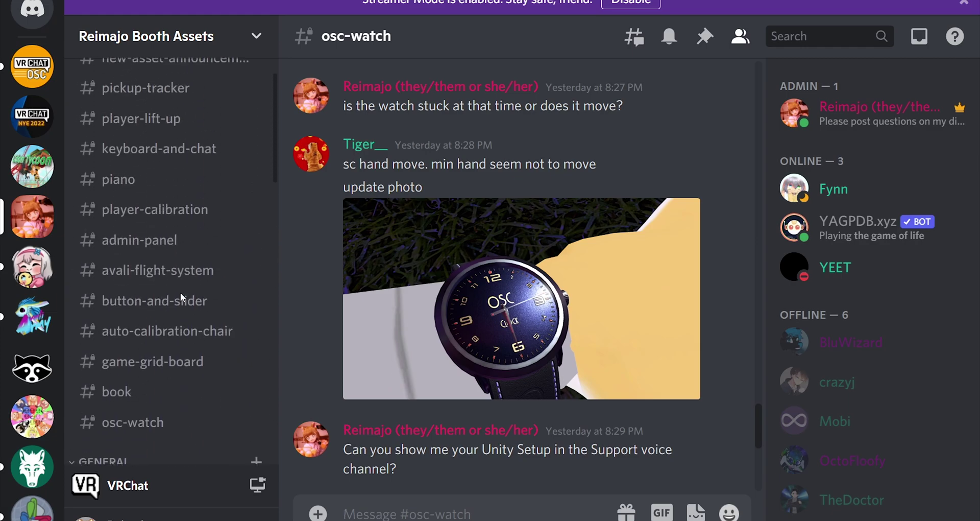
click(149, 414)
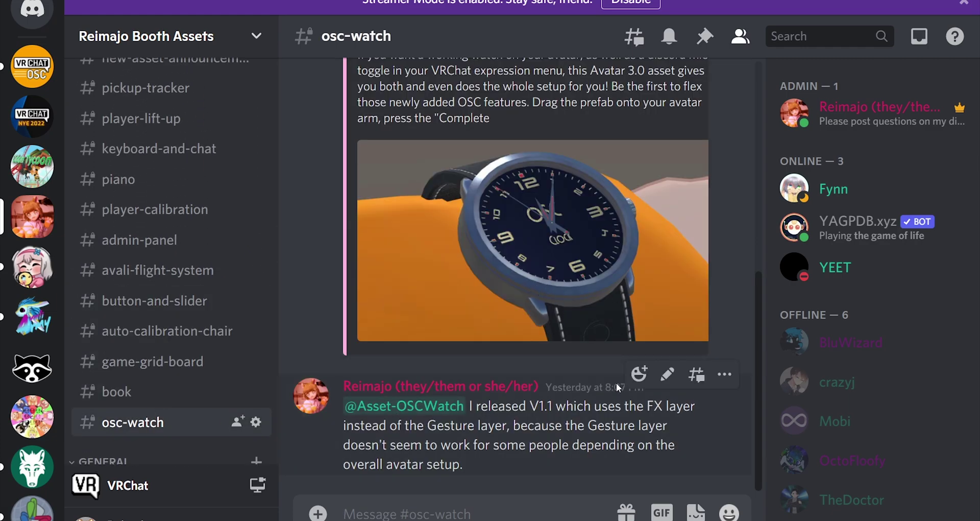
scroll(578, 241, up, 6)
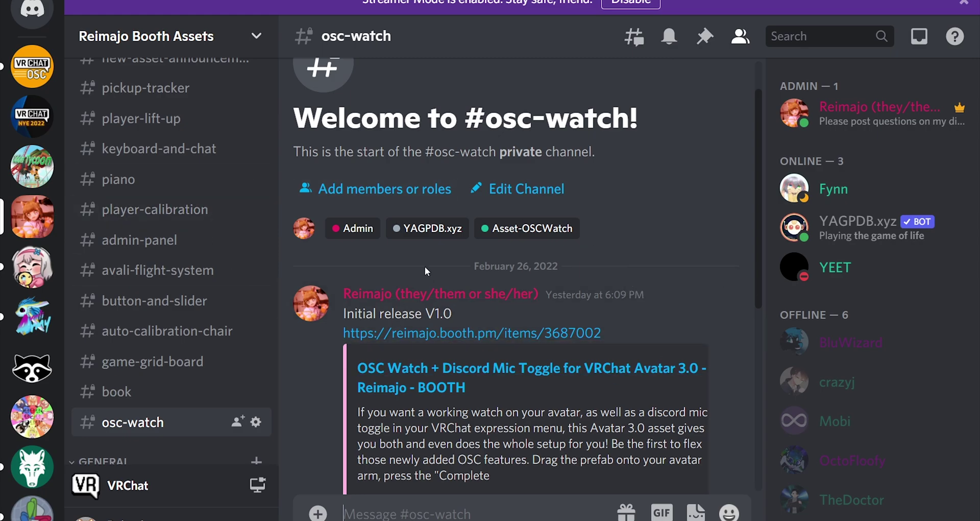
key(alt+Tab)
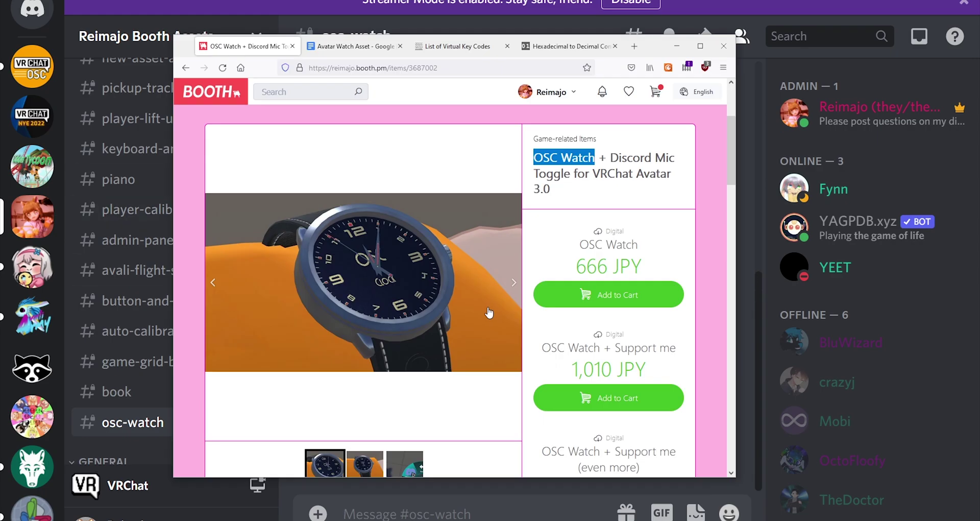